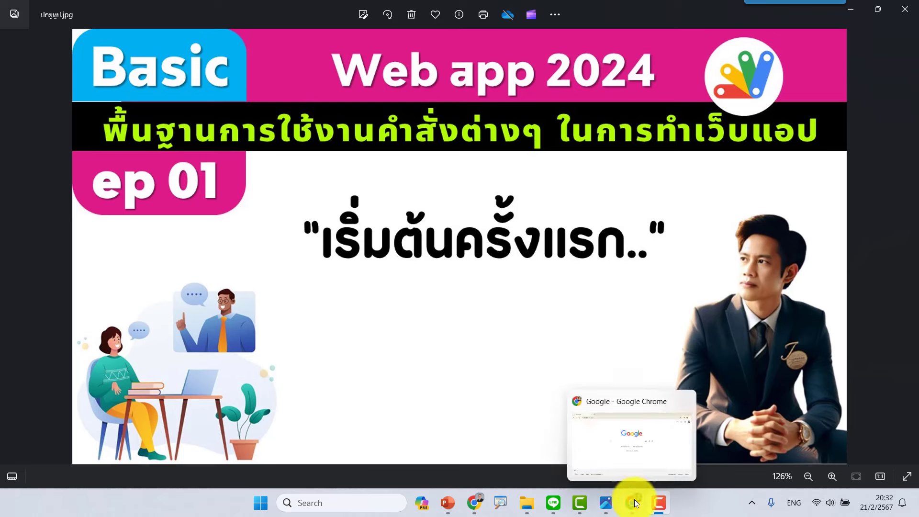
Step: Switch to the Photos slide listing the Standalone, Bound to Google Apps, and Web App types
click(559, 455)
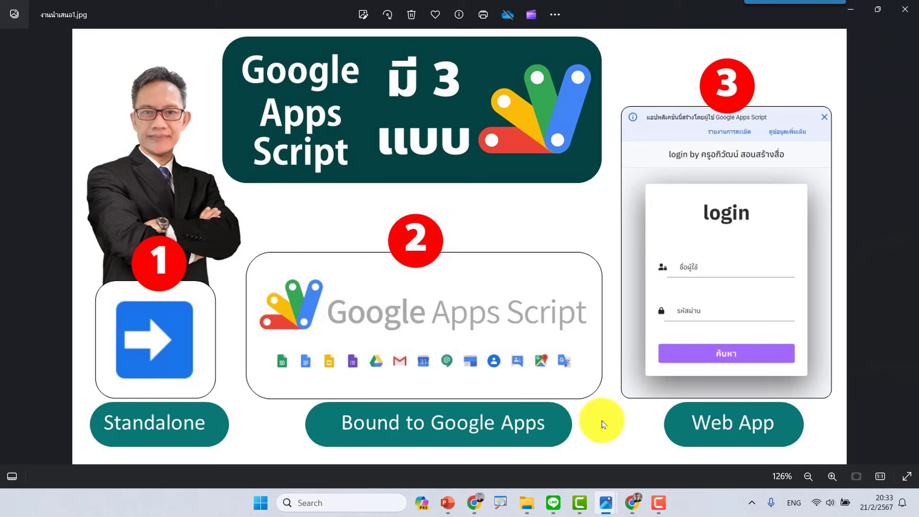
Step: Bring Chrome with the Google home page to the front
click(631, 502)
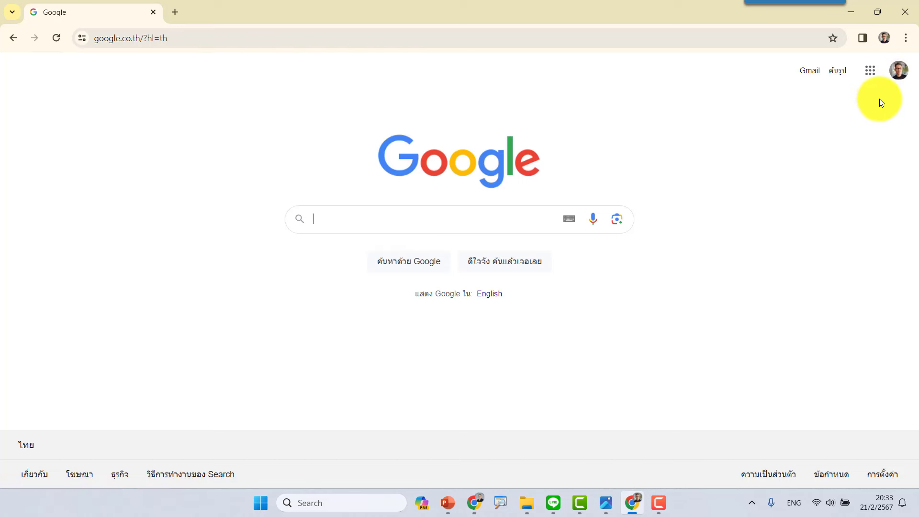
Step: Go to My Drive via the Google apps grid, dismiss the banner, and keep grid layout
click(871, 73)
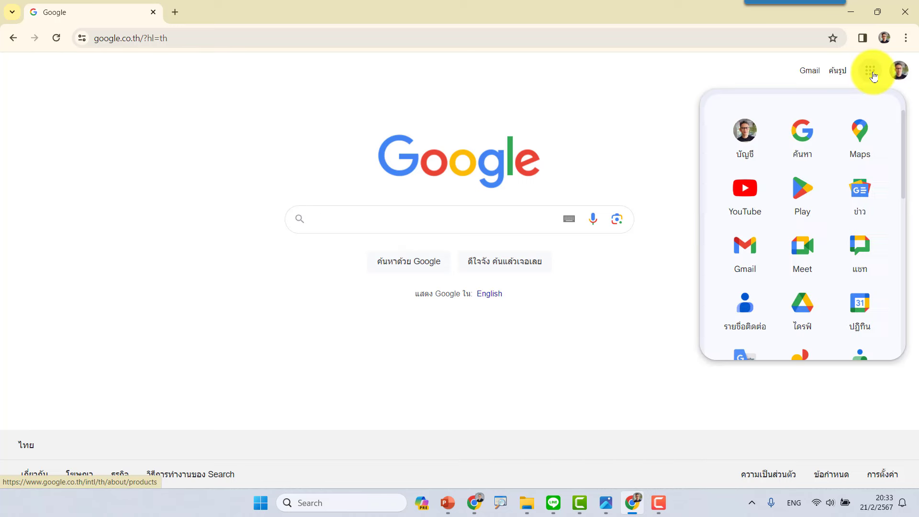
click(801, 309)
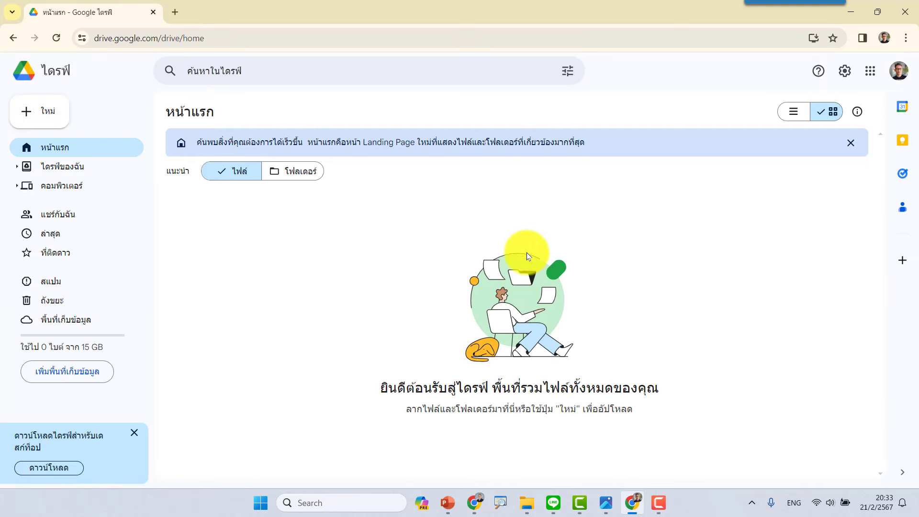
click(79, 171)
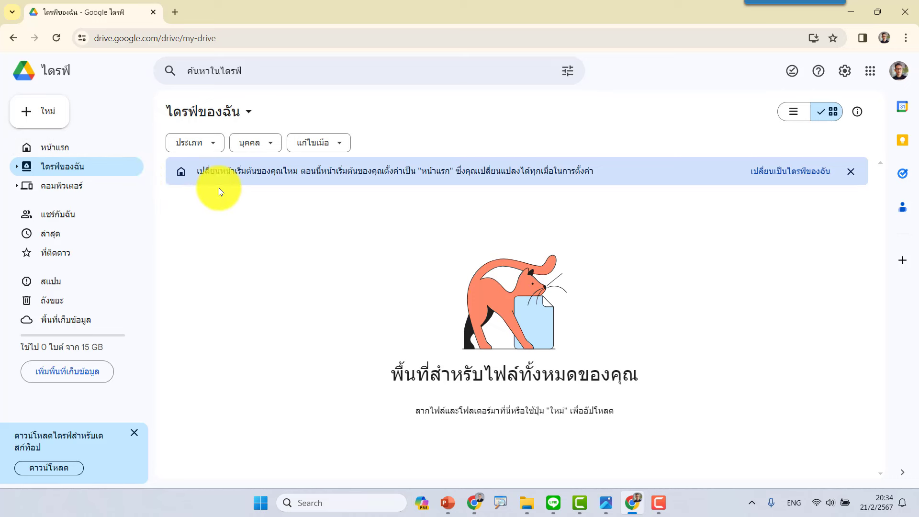
click(765, 176)
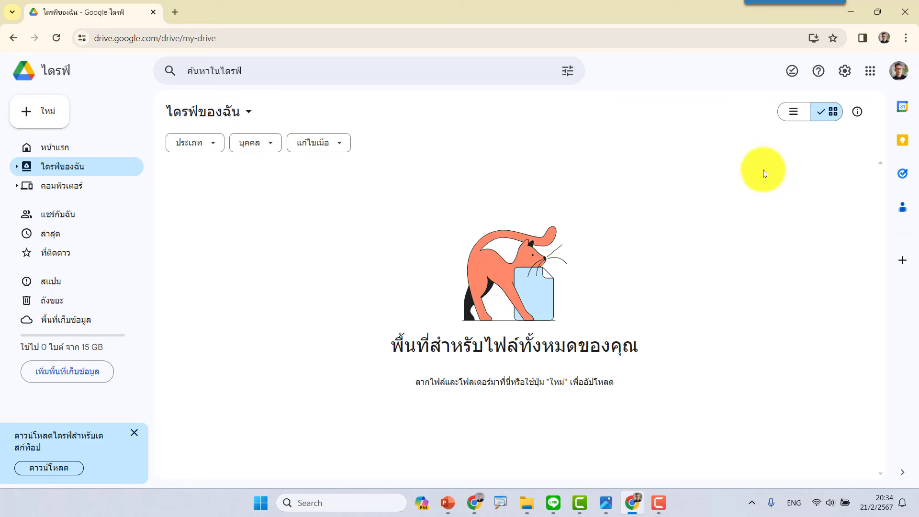
click(790, 115)
click(826, 113)
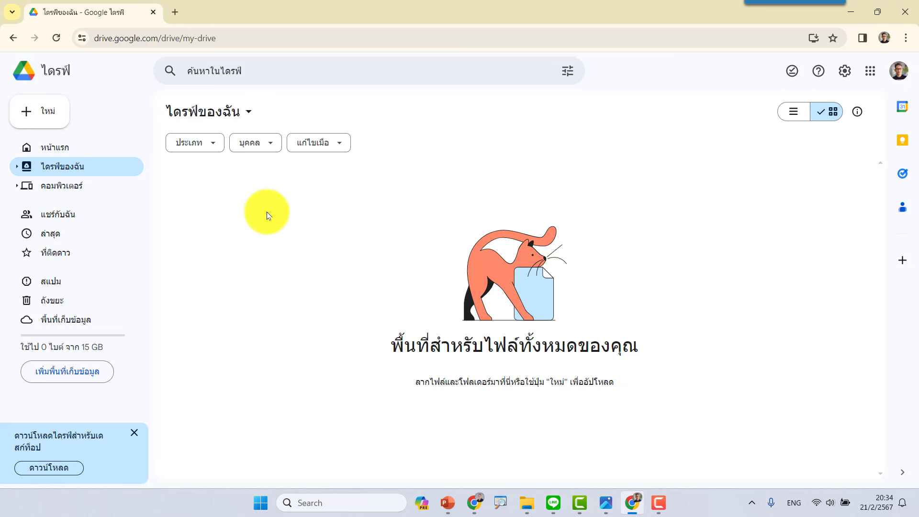
Step: Add a folder named 'Project Web App' as the only item in My Drive
click(47, 113)
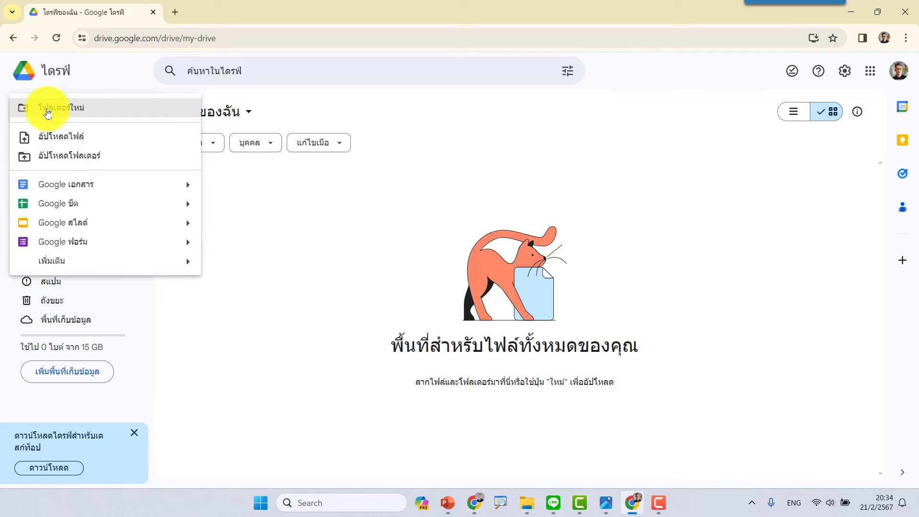
click(88, 111)
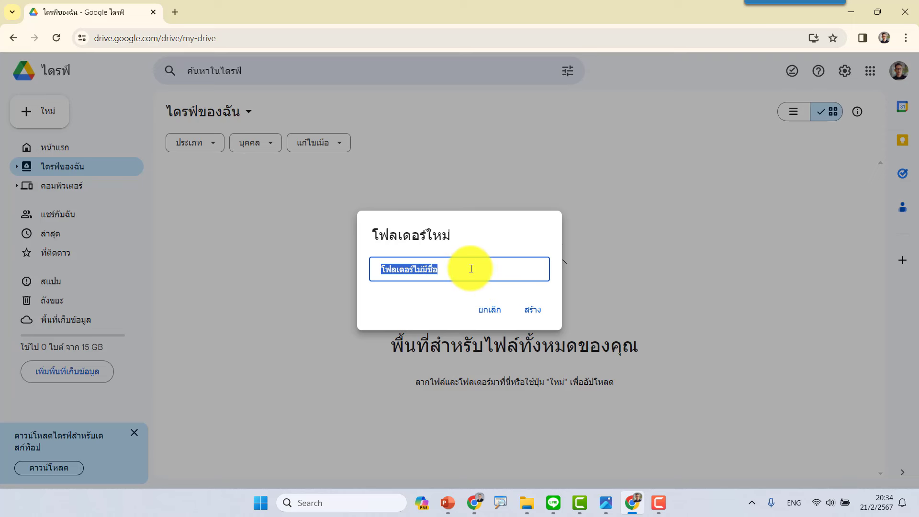
text(Pro)
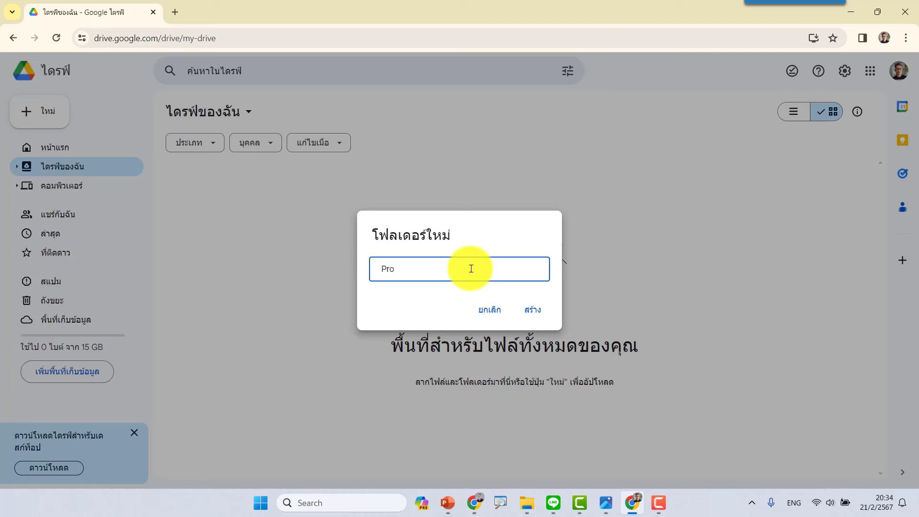
text(ject )
text(Web)
text( App)
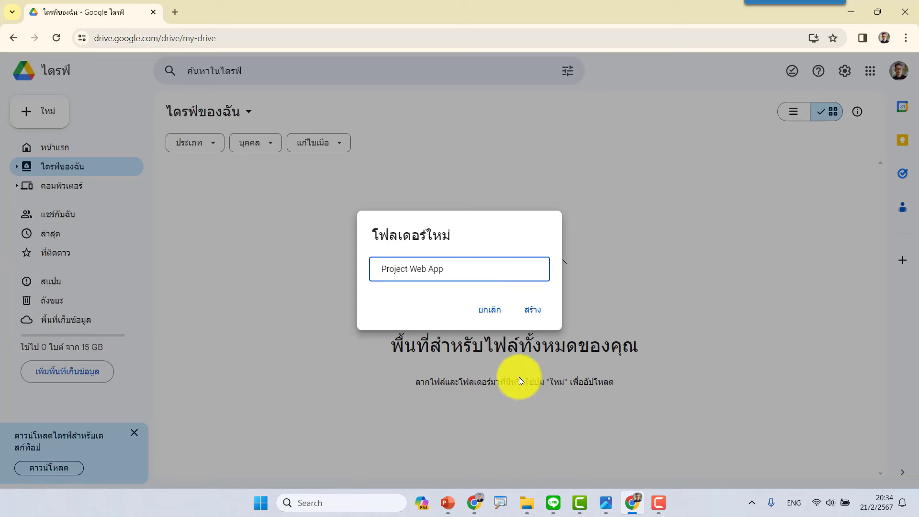
click(533, 310)
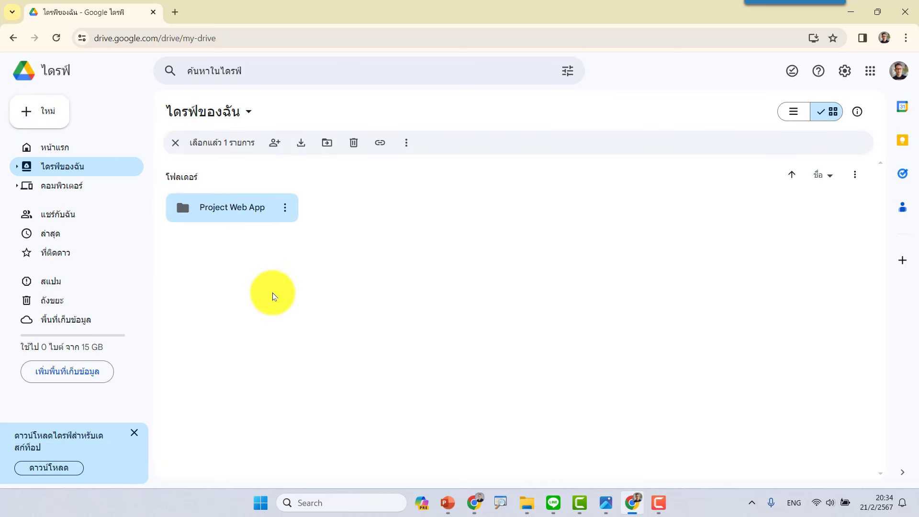
Step: Inside the Project Web App folder, create a blank Google Sheets spreadsheet
double_click(233, 211)
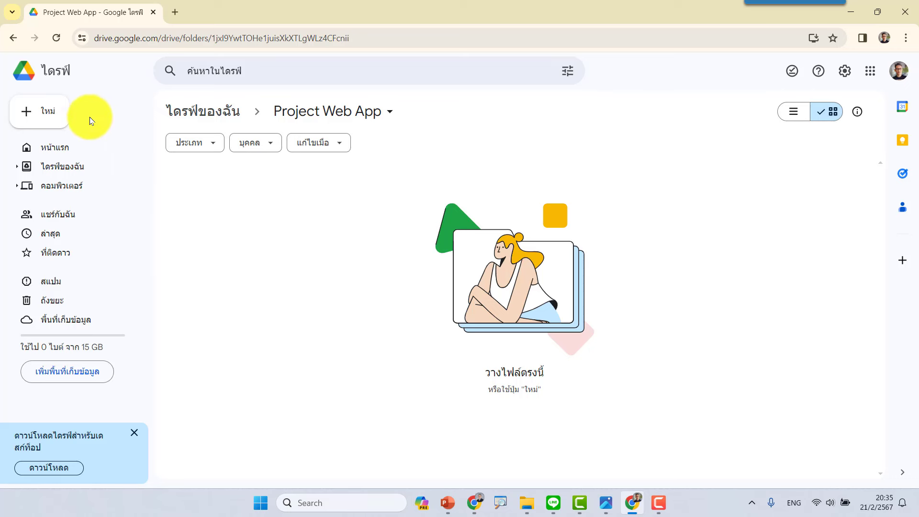
click(51, 114)
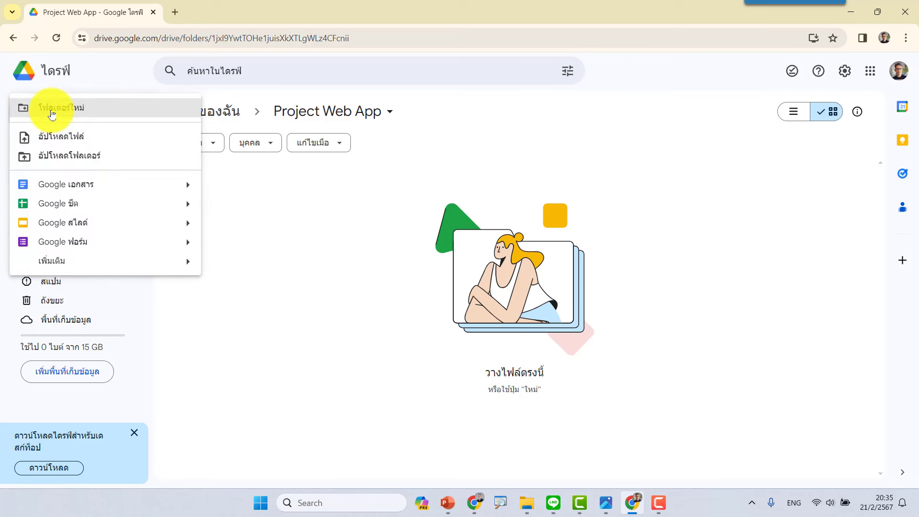
click(66, 206)
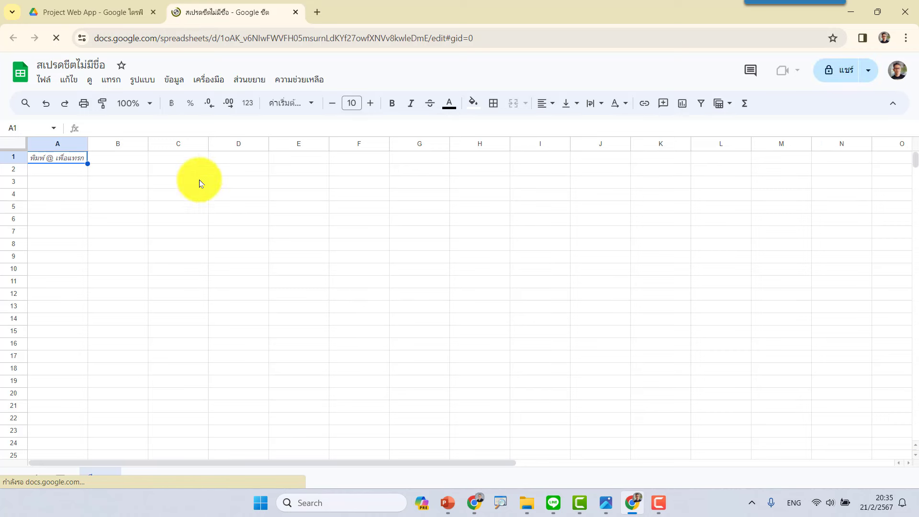
Step: Change the spreadsheet title from Untitled to 'Project Web App'
click(75, 64)
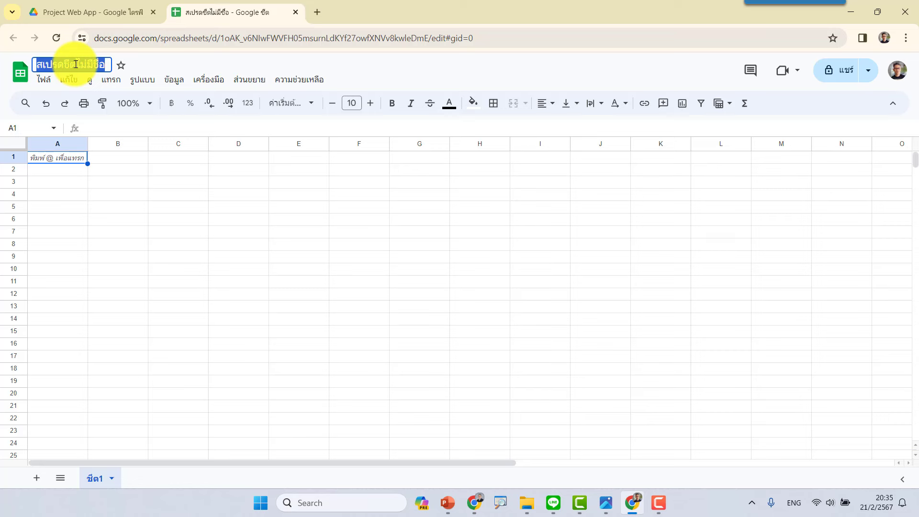
text(Pr)
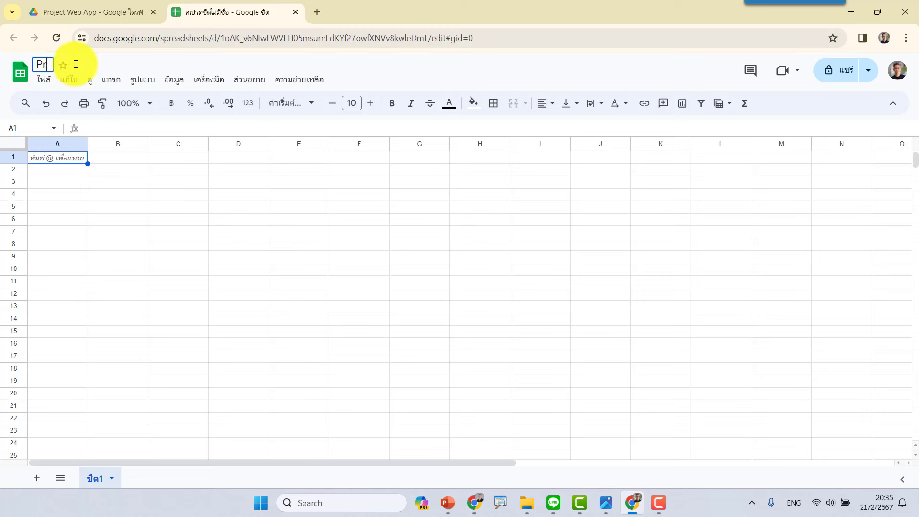
text(oject)
text( Web A)
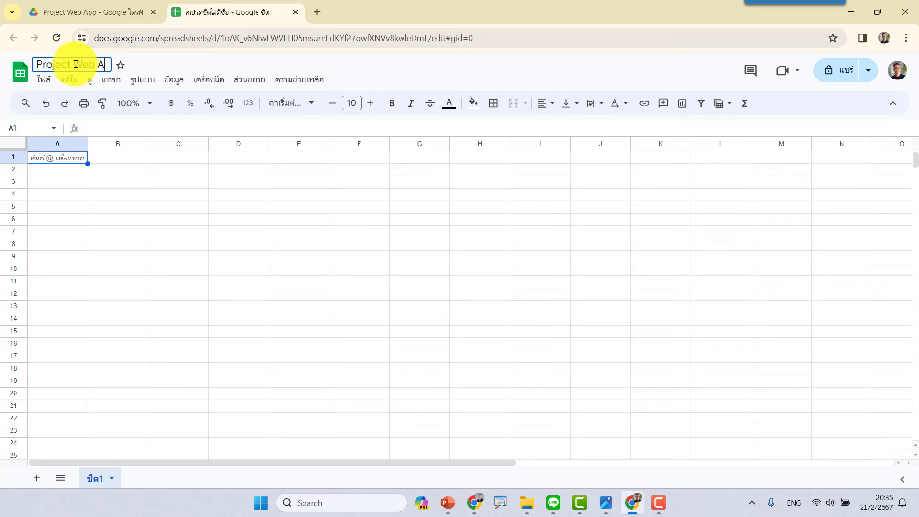
text(pp)
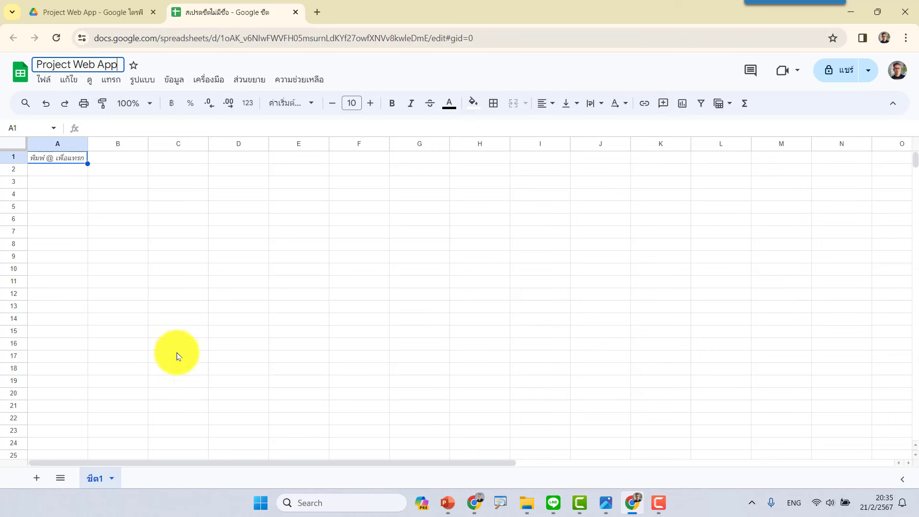
click(151, 259)
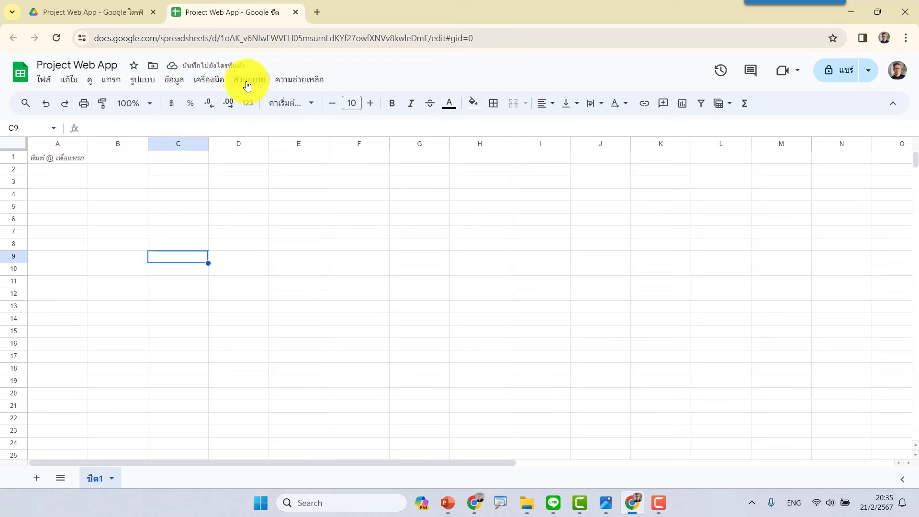
Step: Launch a bound Apps Script project from the Extensions menu, showing the default Code.gs
click(250, 80)
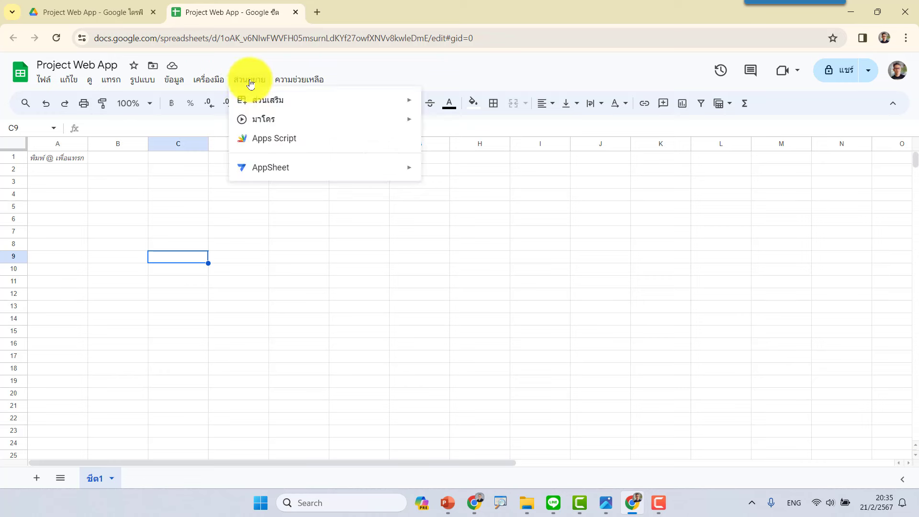
click(278, 144)
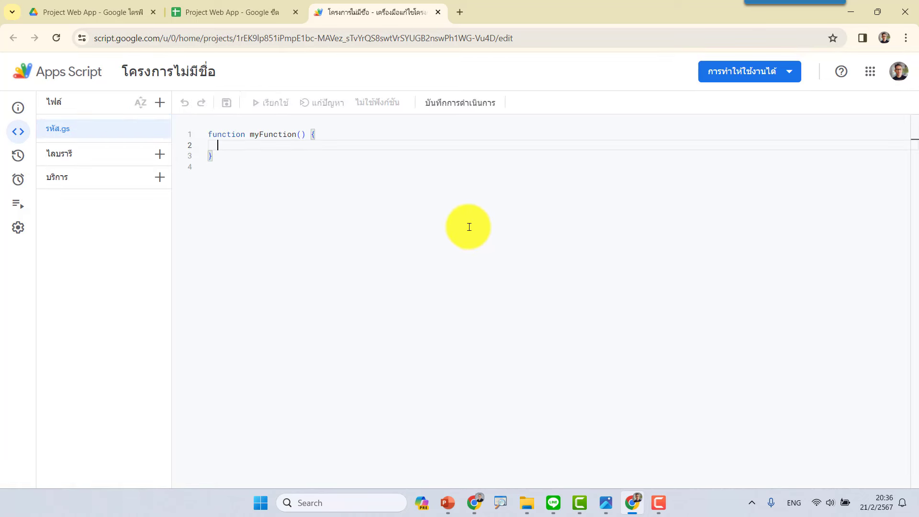
Step: Give the untitled script project the name 'Project Web App'
click(161, 75)
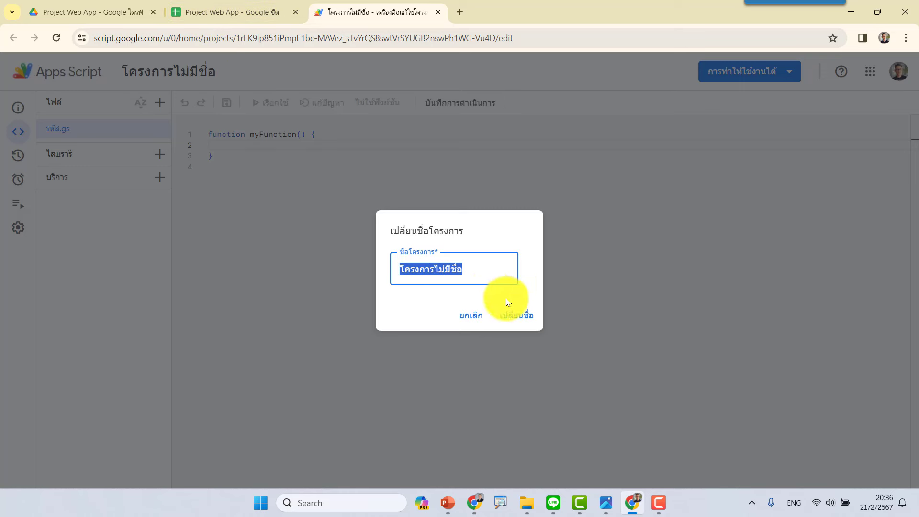
text(Project Web App)
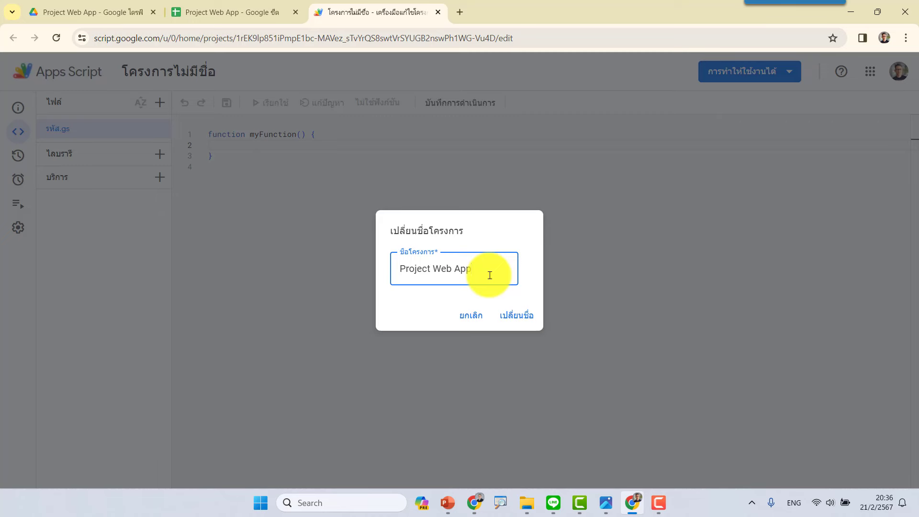
click(524, 315)
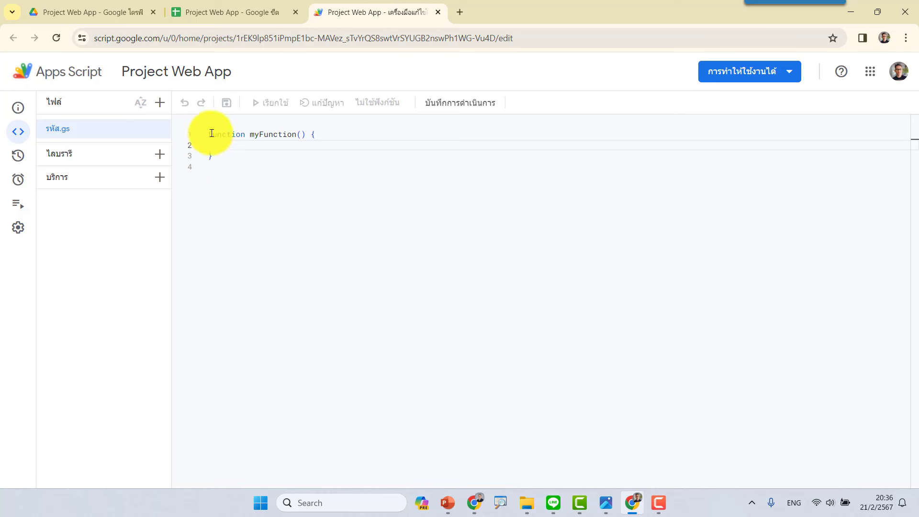
Step: Rename the function myFunction to doGet
double_click(270, 134)
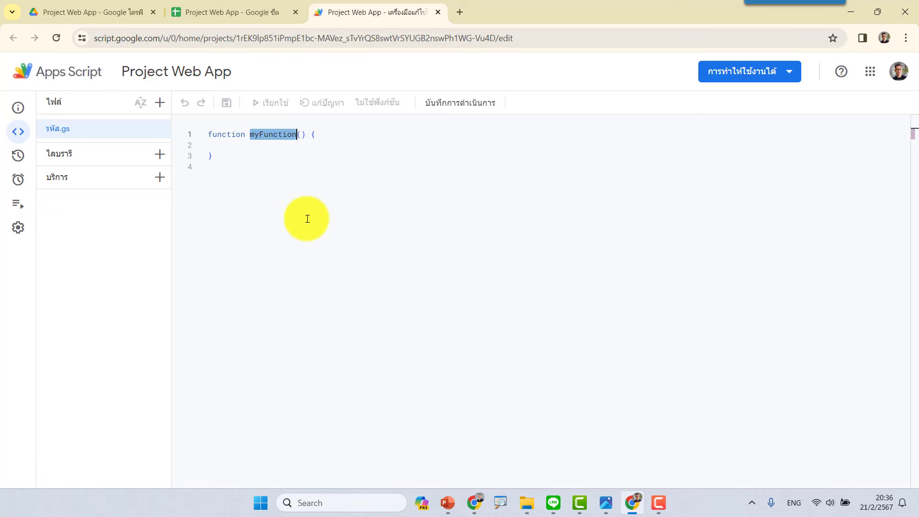
click(269, 134)
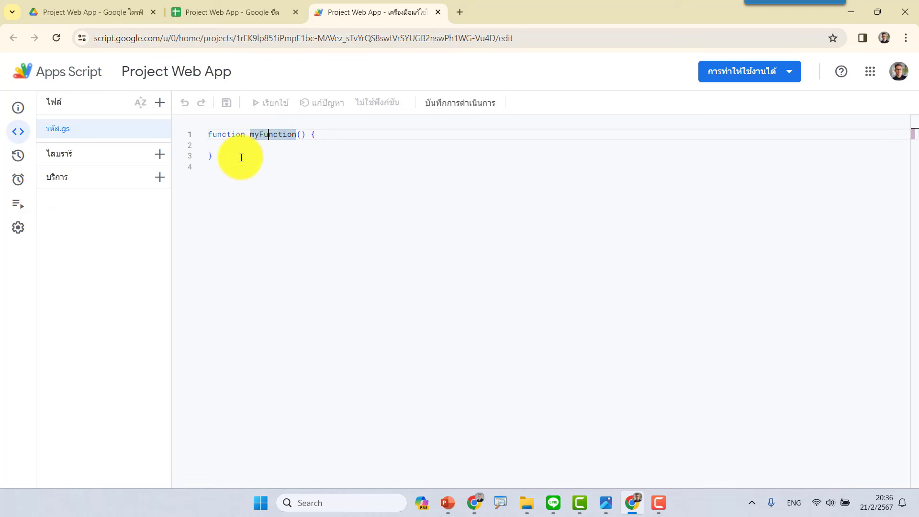
drag(229, 166, 196, 123)
click(342, 195)
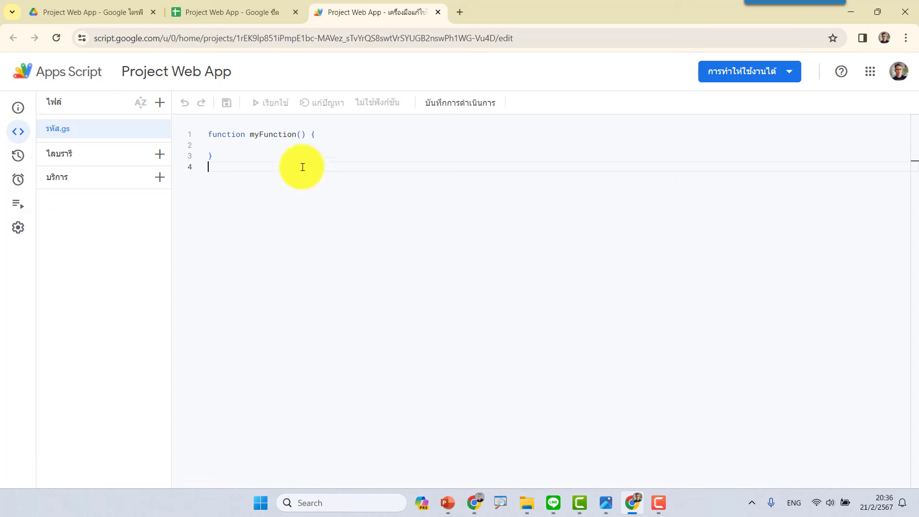
double_click(269, 134)
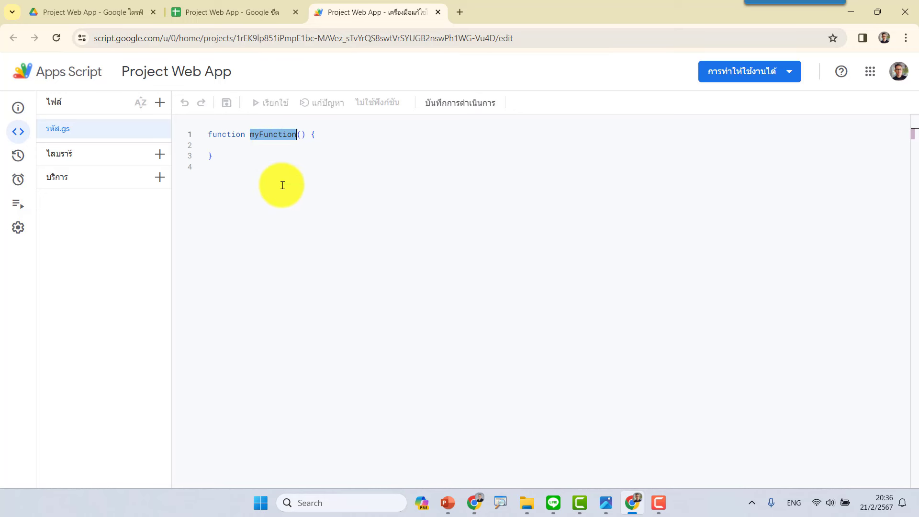
text(d)
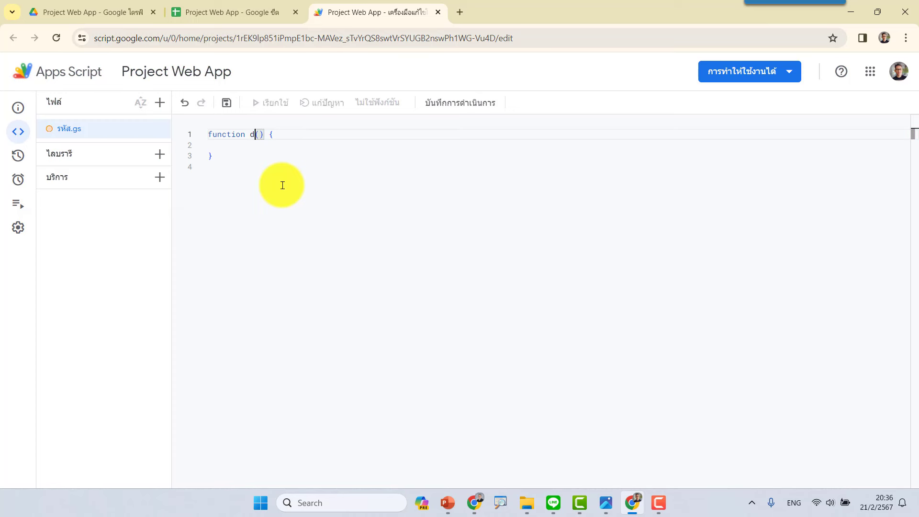
text(o)
text(Get)
Step: Start the doGet body with 'return HtmlService' using autocomplete
click(250, 145)
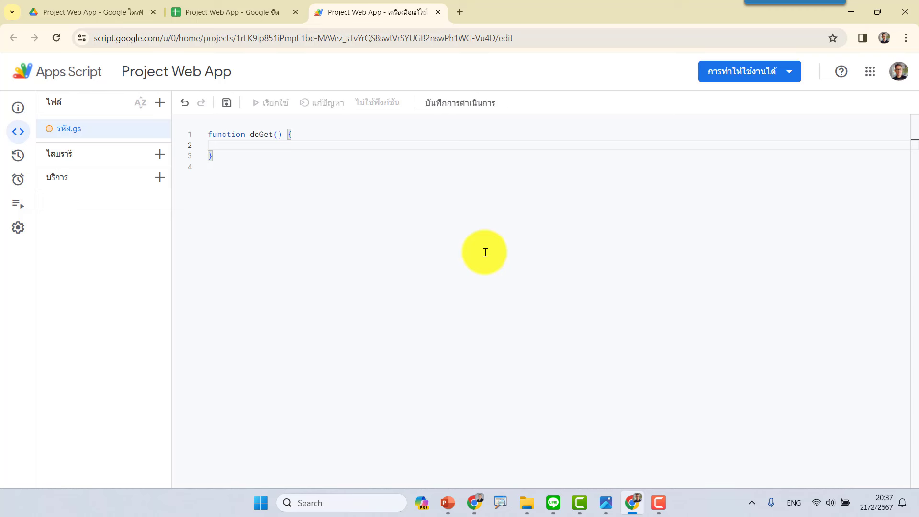
text(r)
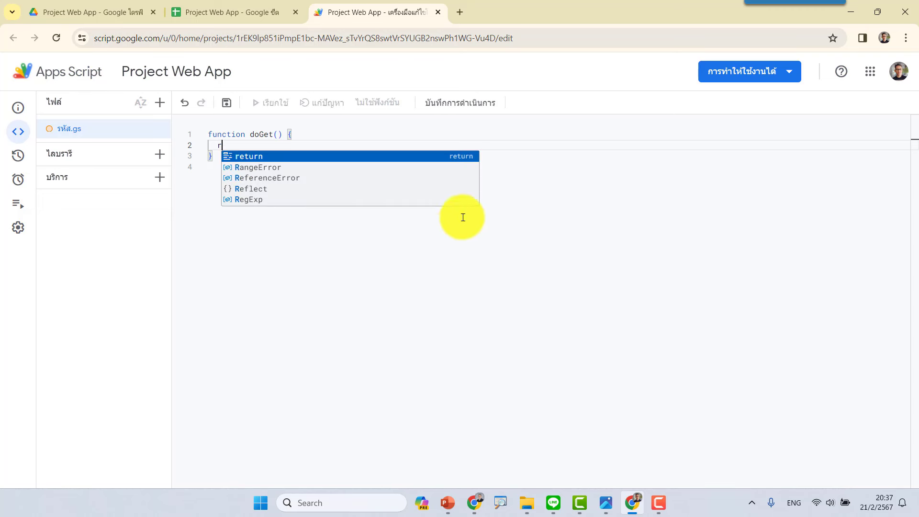
click(332, 159)
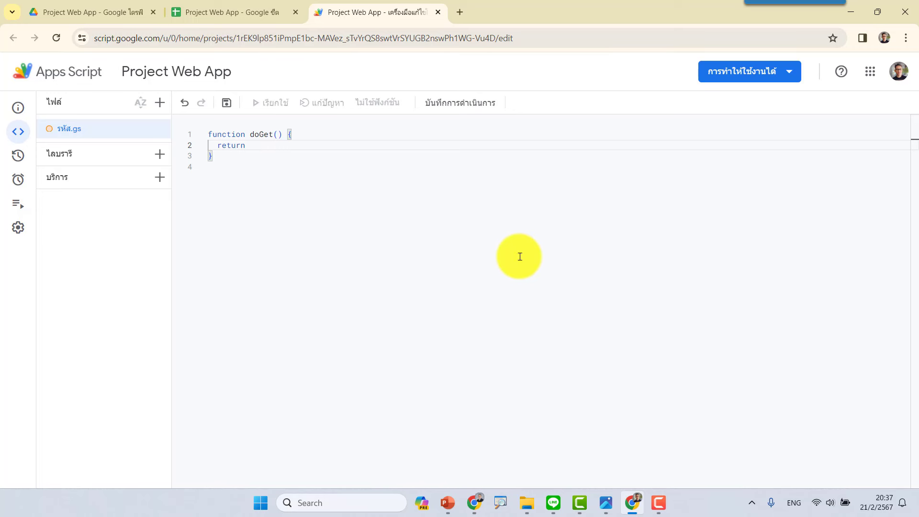
text(h)
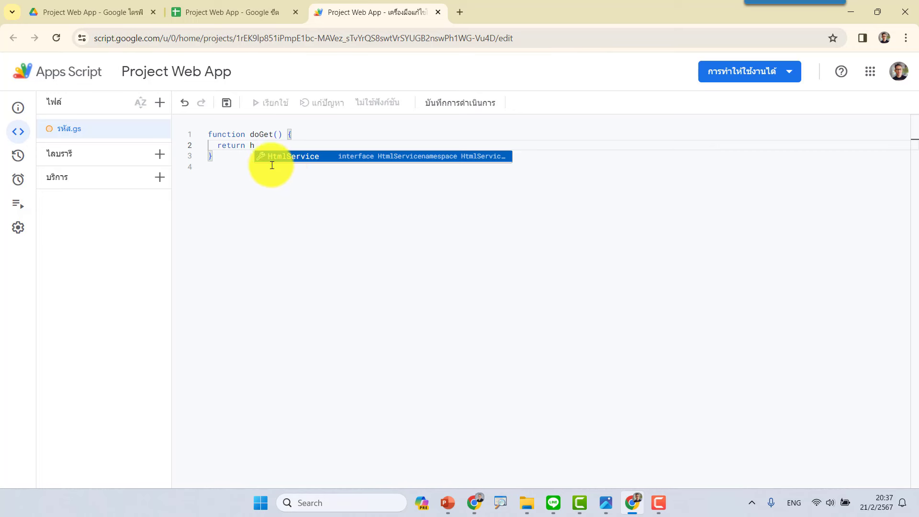
click(296, 158)
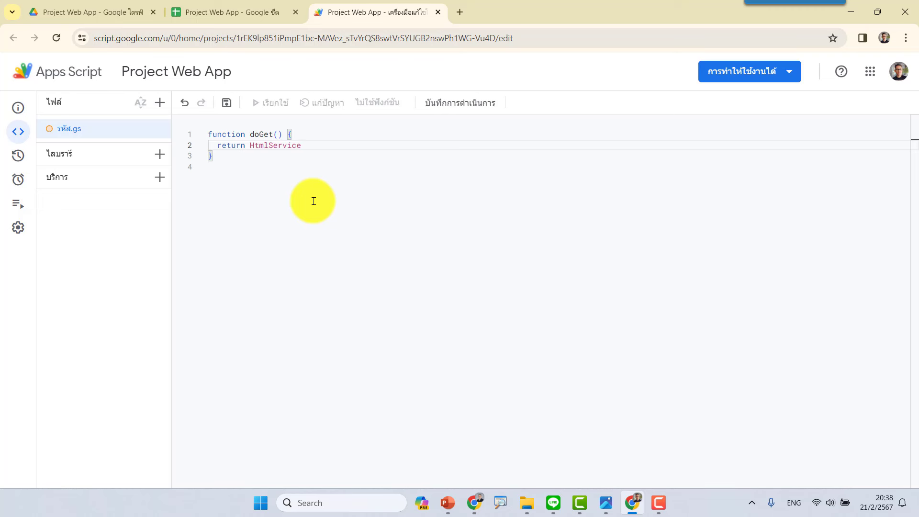
Step: Chain .createTemplateFromFile('index') onto HtmlService in the return statement
text(.)
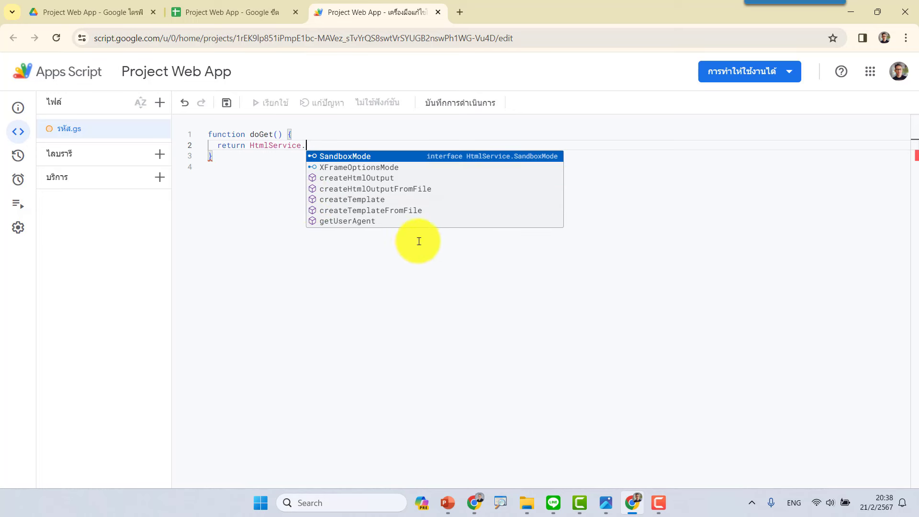
click(412, 211)
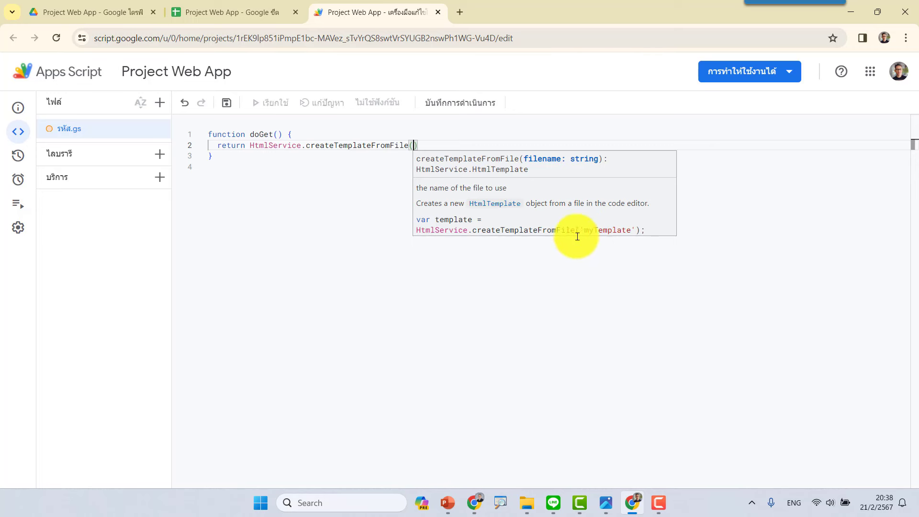
text(')
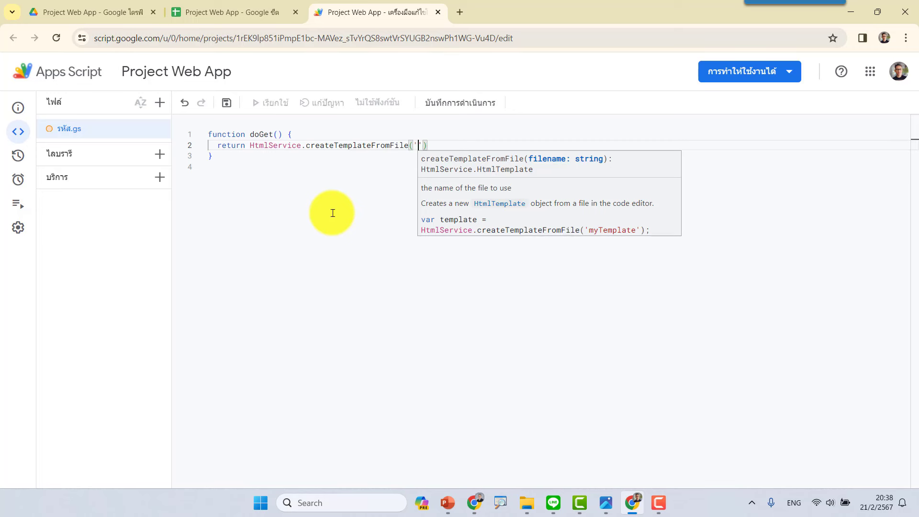
text(index)
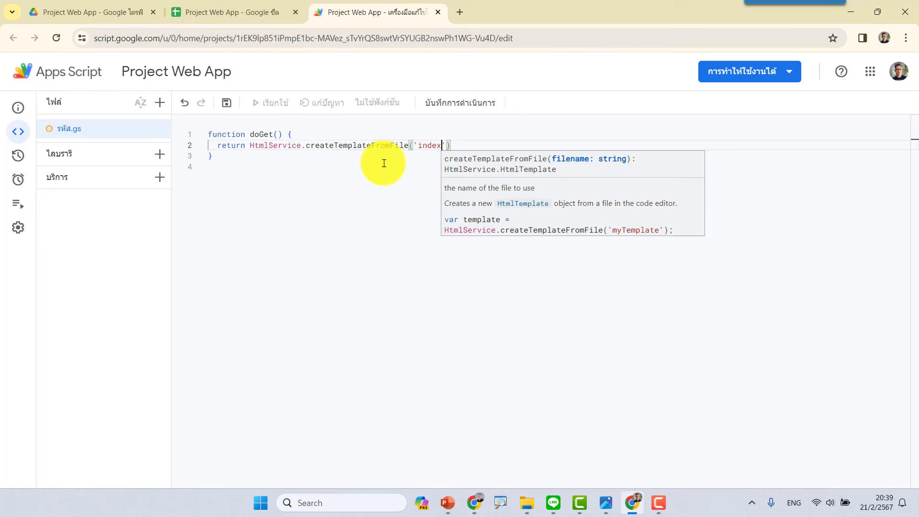
click(489, 143)
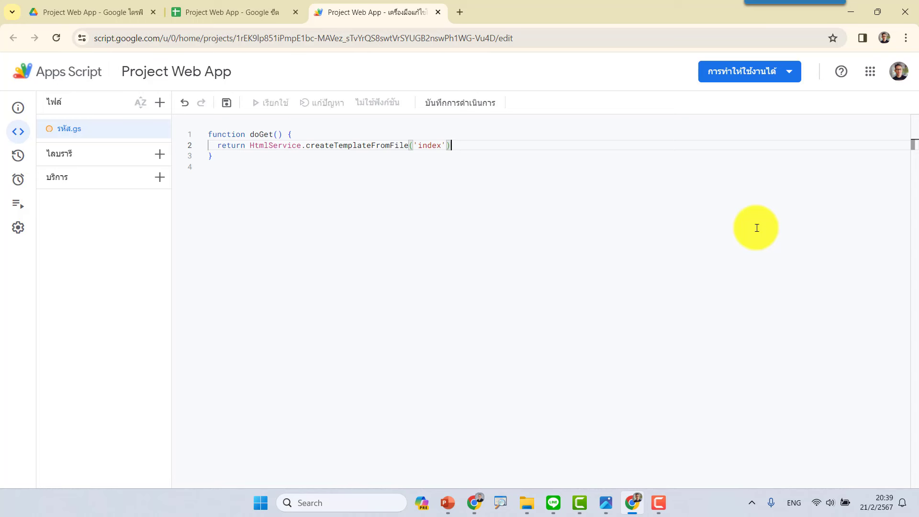
Step: Add .evaluate() on the next line, then begin another new line
key(Return)
text(.)
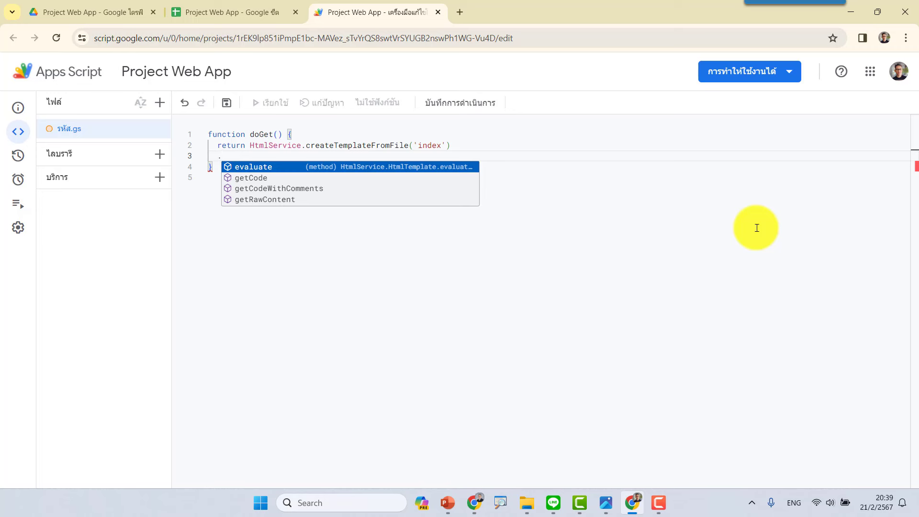
key(Return)
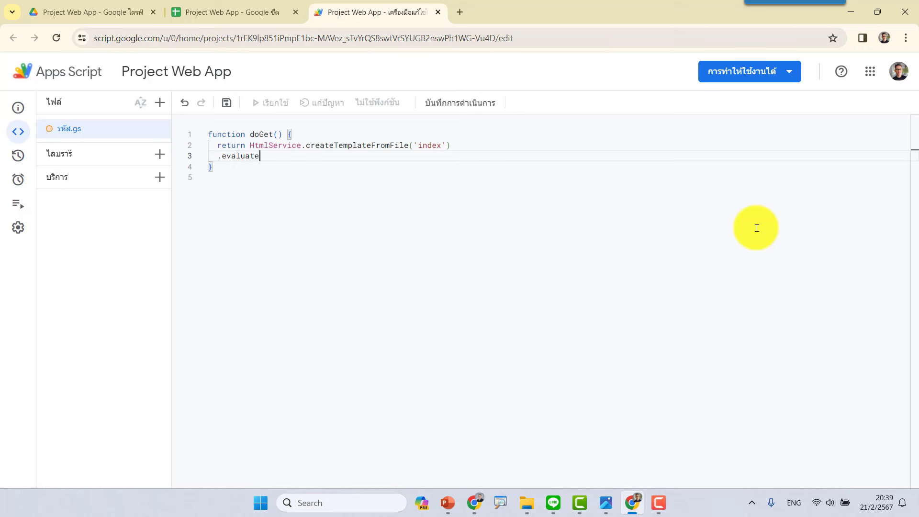
text(()
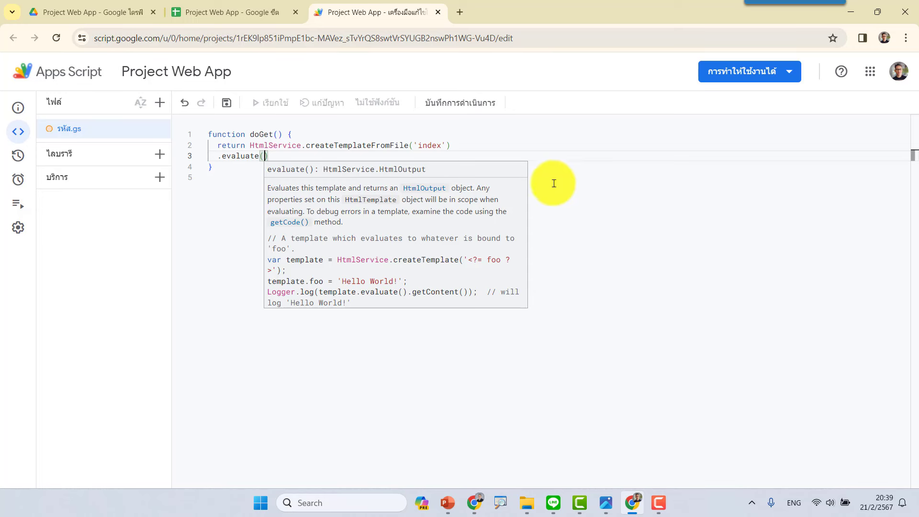
click(286, 154)
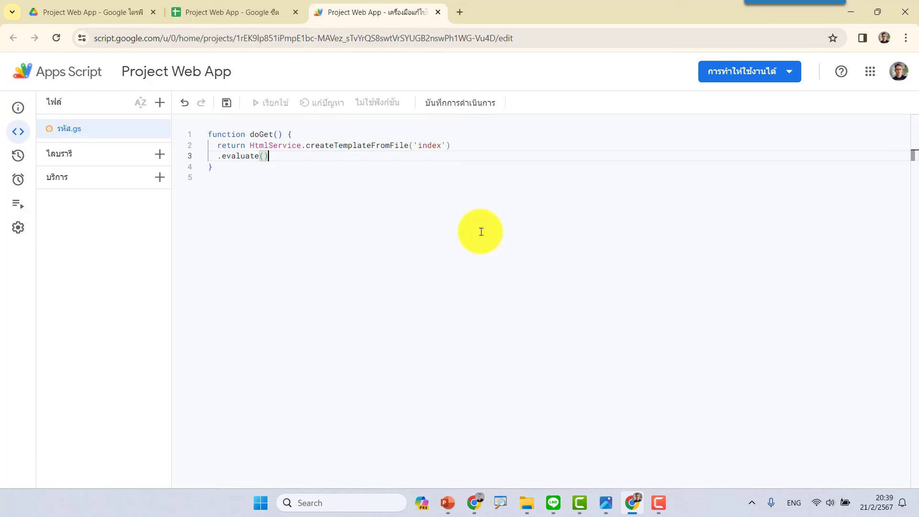
key(Return)
Step: Chain .addMetaTag('viewport', 'width=device-width, initial-scale=1') onto doGet's output and start a new line
text(.)
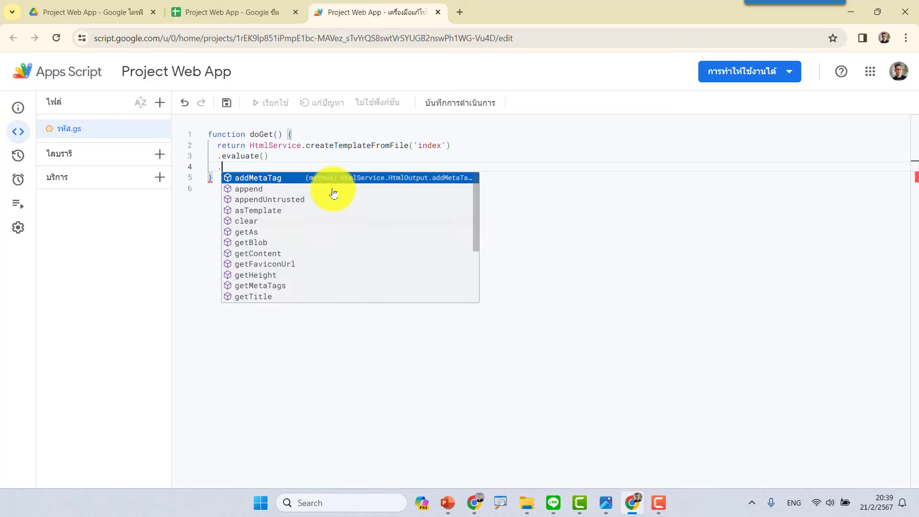
mouse_move(258, 177)
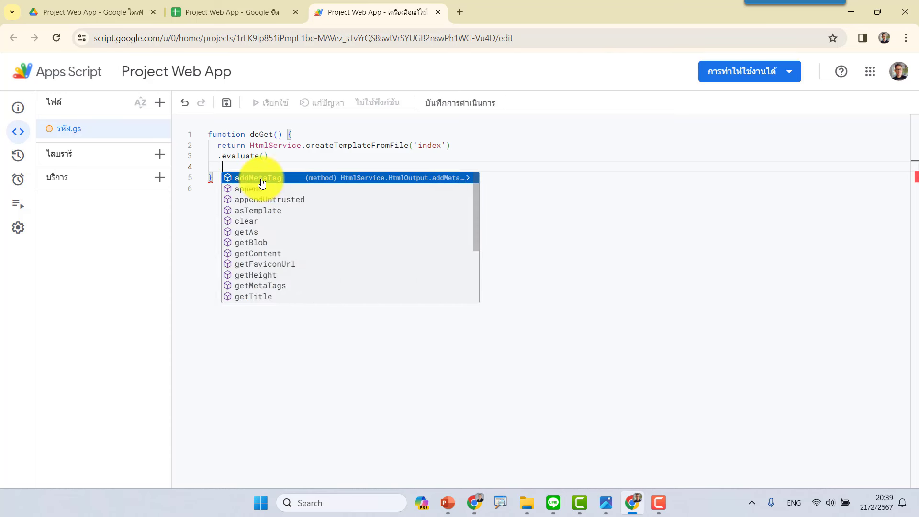
click(310, 182)
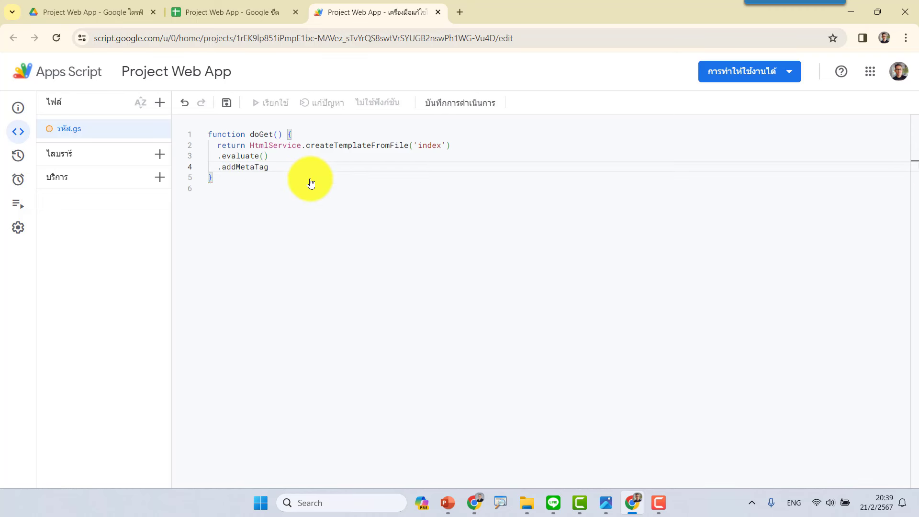
text(()
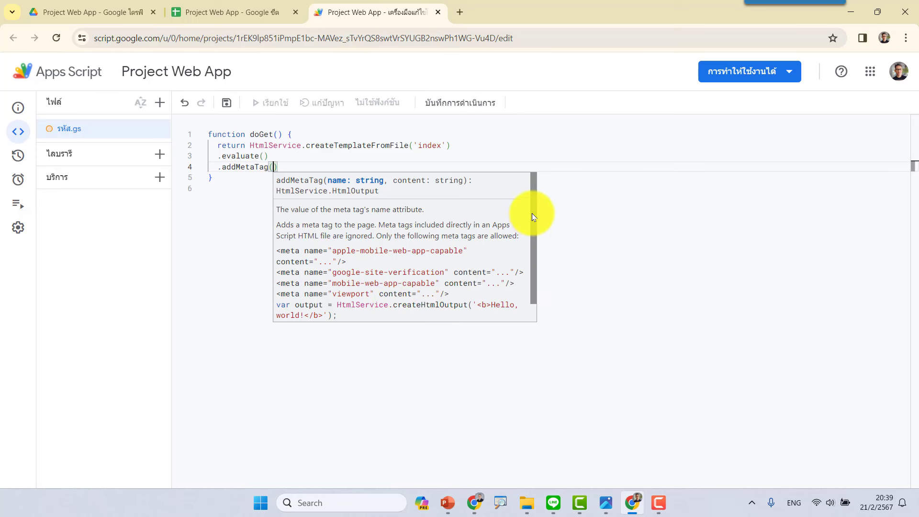
drag(533, 204, 534, 257)
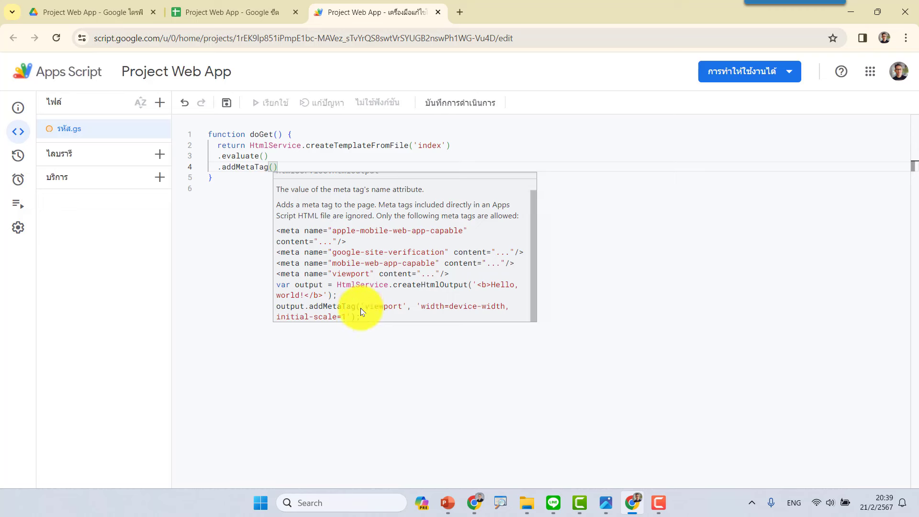
drag(360, 309, 363, 312)
key(ctrl+c)
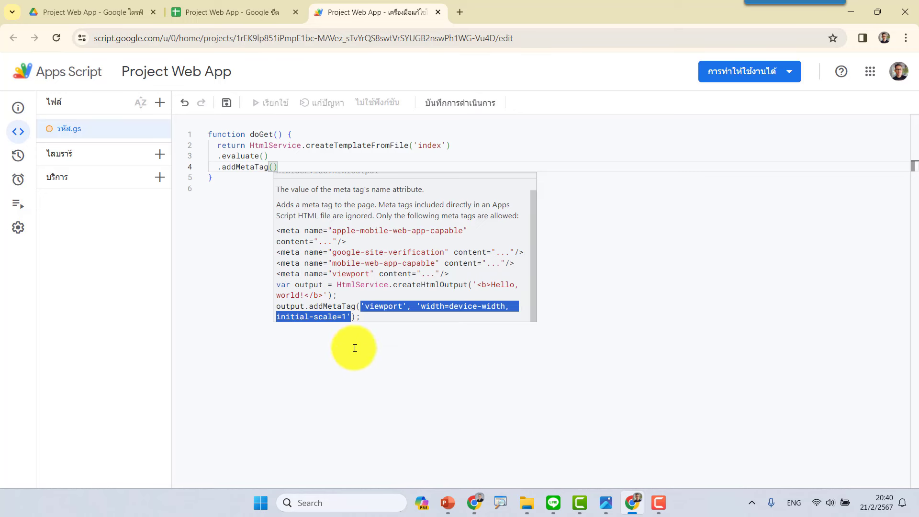
click(272, 169)
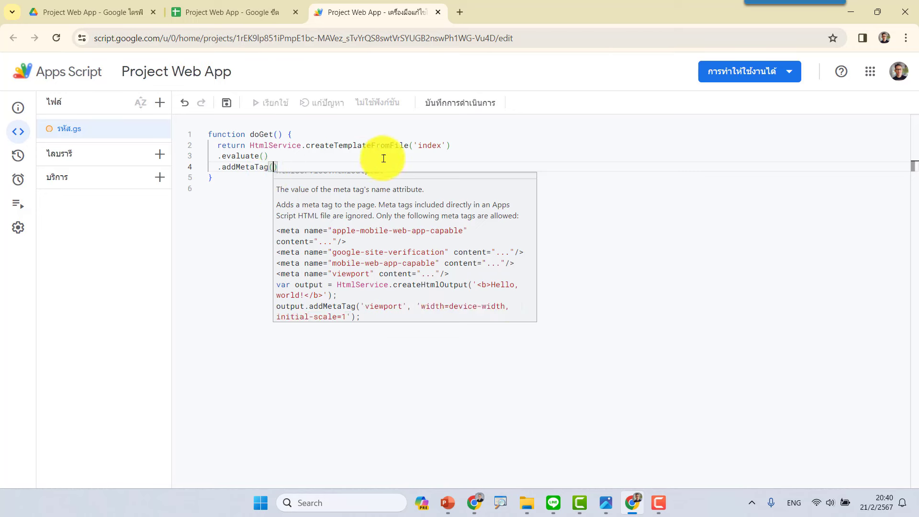
key(ctrl+v)
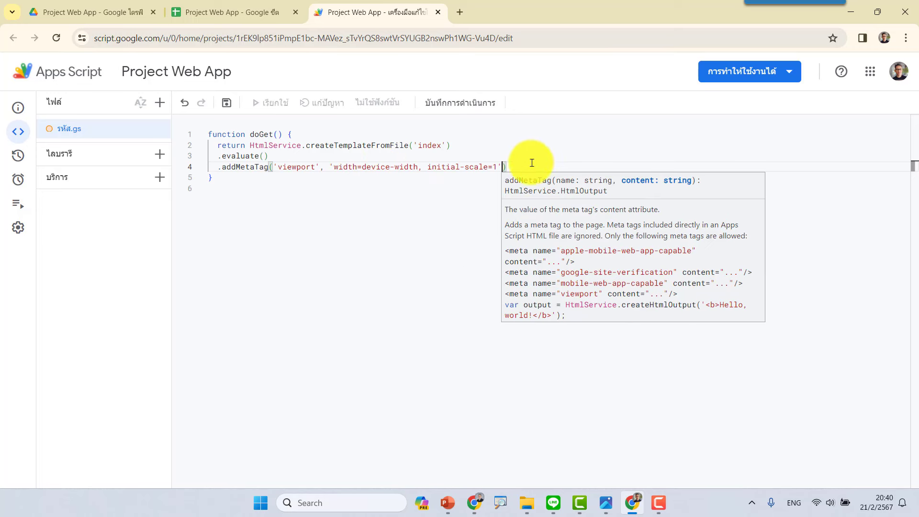
click(565, 168)
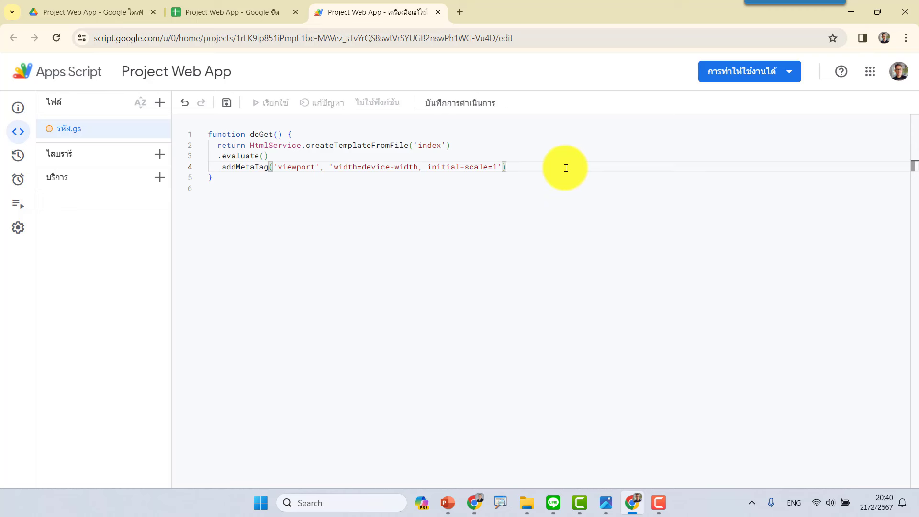
key(Return)
Step: Chain .setXFrameOptionsMode(HtmlService.XFrameOptionsMode.ALLOWALL) on line 5 of doGet and save the project
text(.)
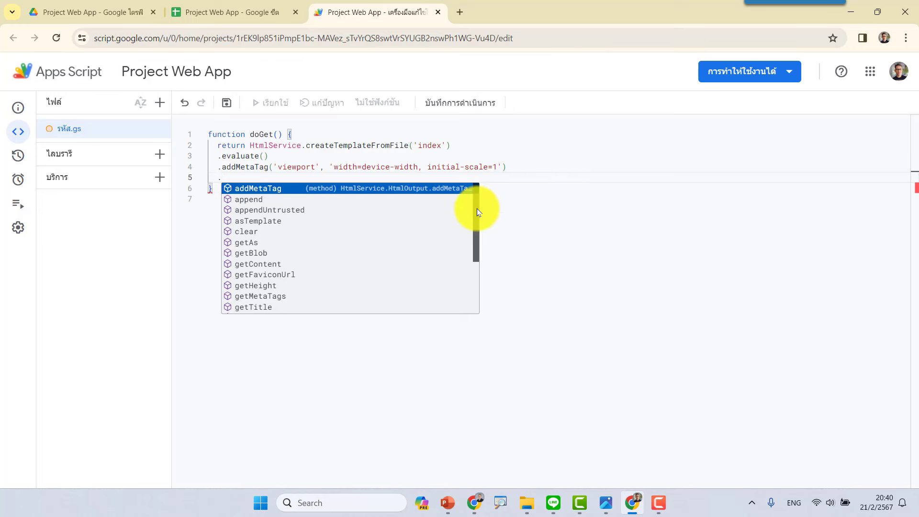
drag(477, 209, 475, 271)
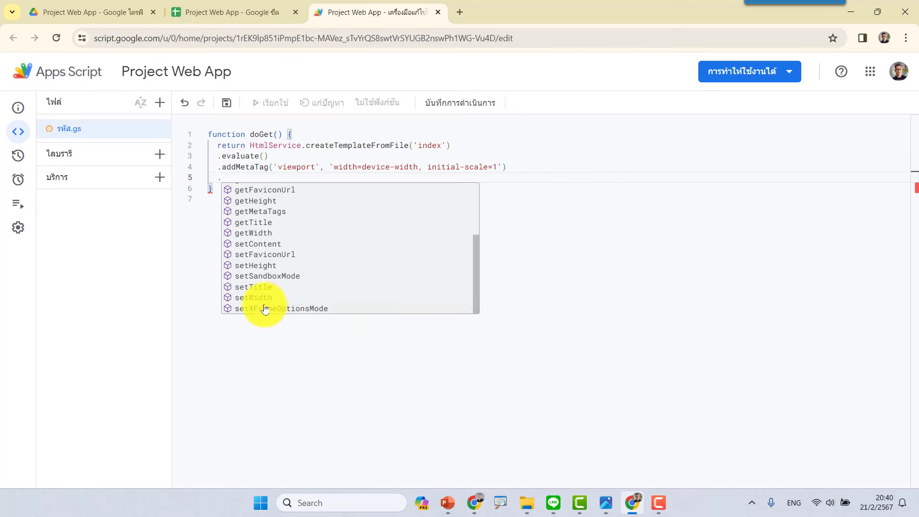
click(315, 310)
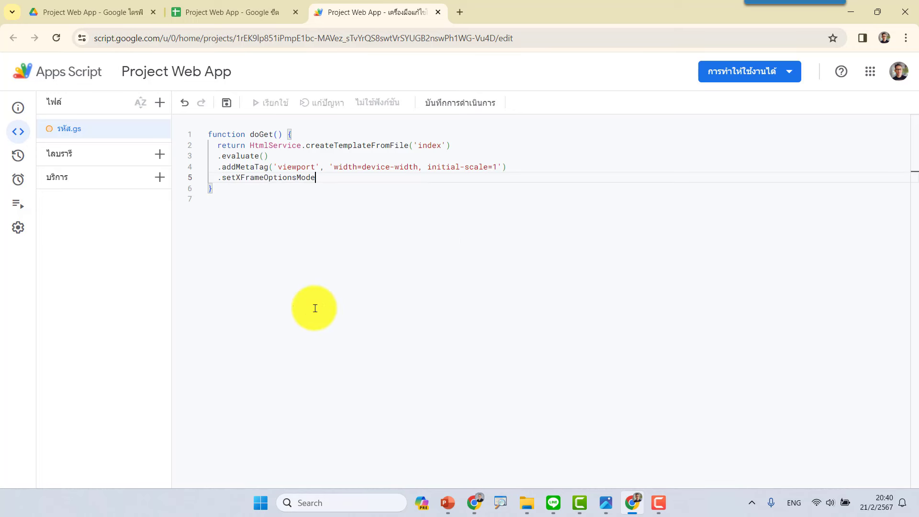
text(()
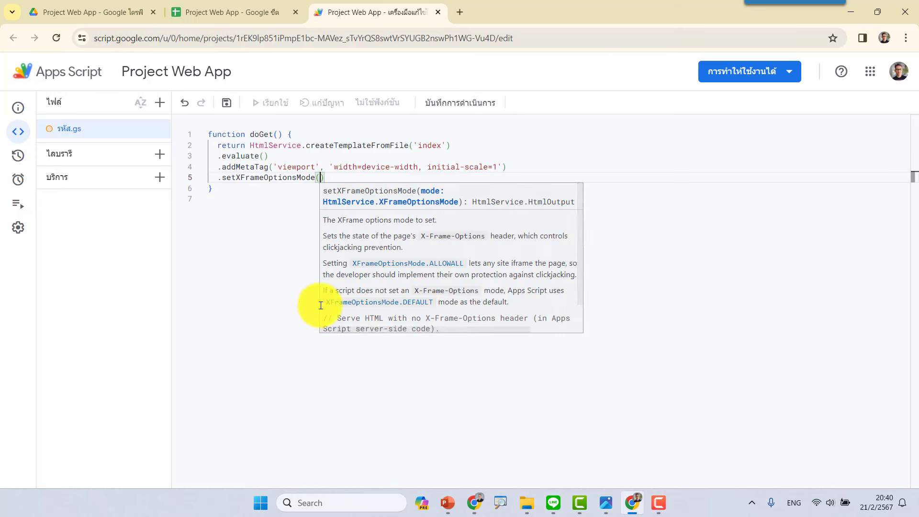
scroll(579, 202, down, 2)
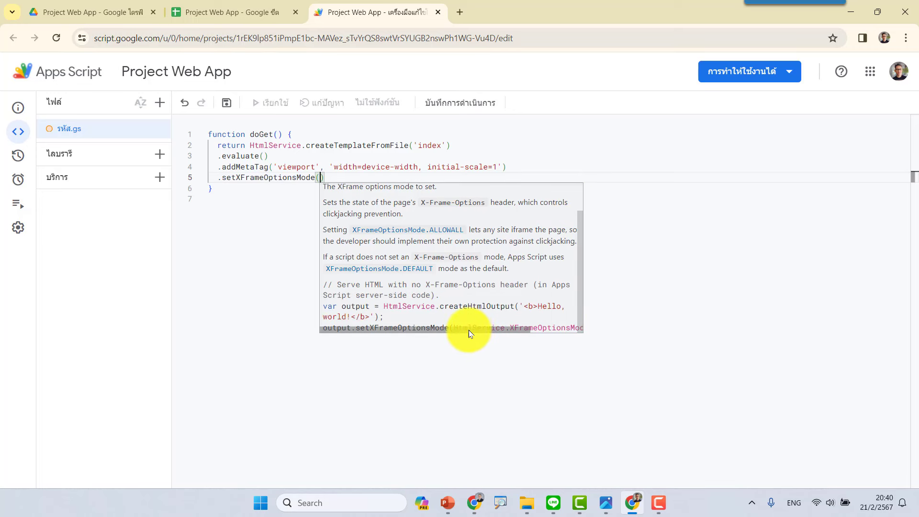
drag(468, 329, 573, 334)
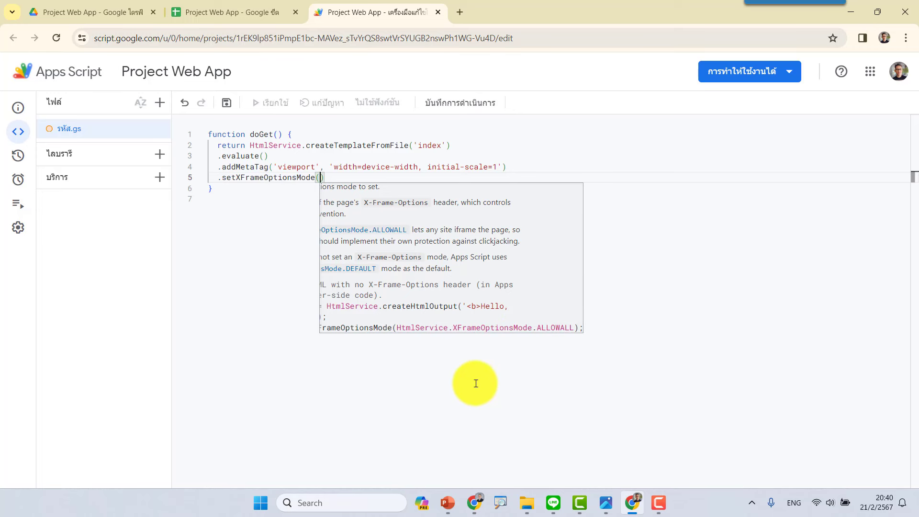
drag(398, 325, 490, 324)
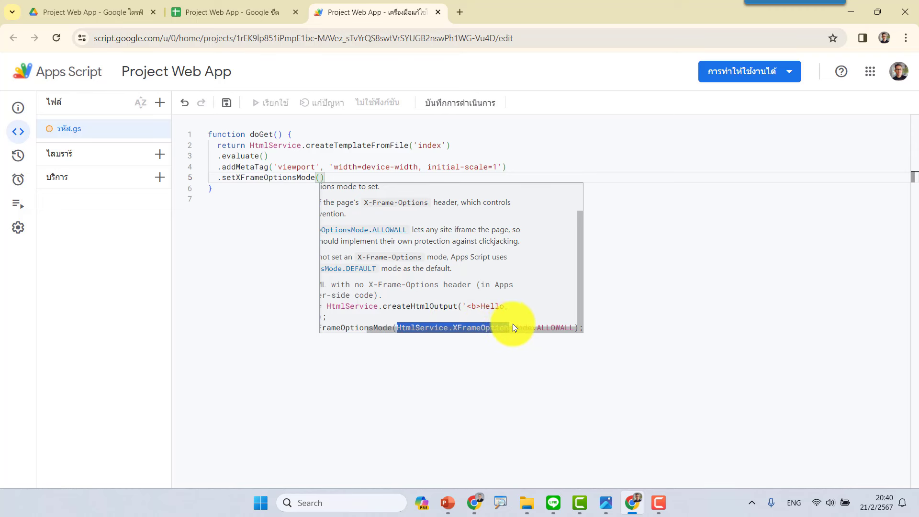
drag(561, 325, 572, 326)
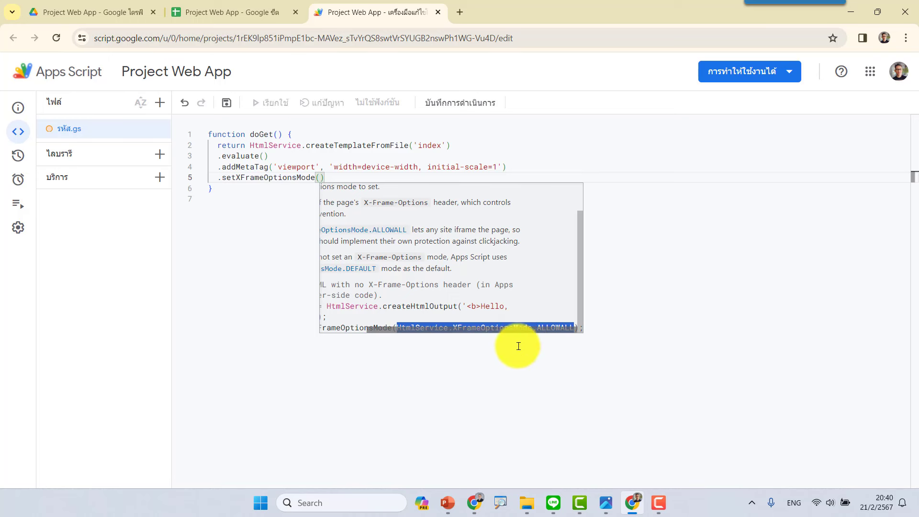
click(319, 178)
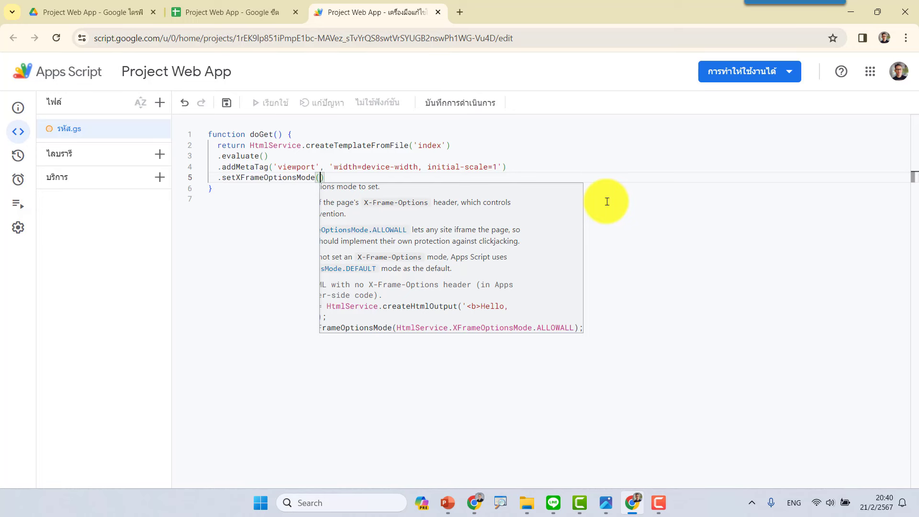
text(HtmlService.XFrameOptionsMode.ALLOWALL)
click(533, 175)
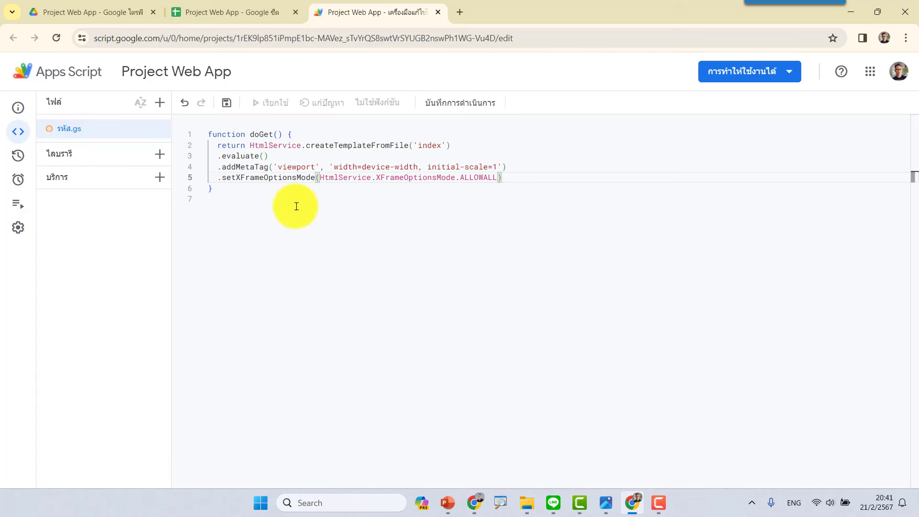
click(227, 106)
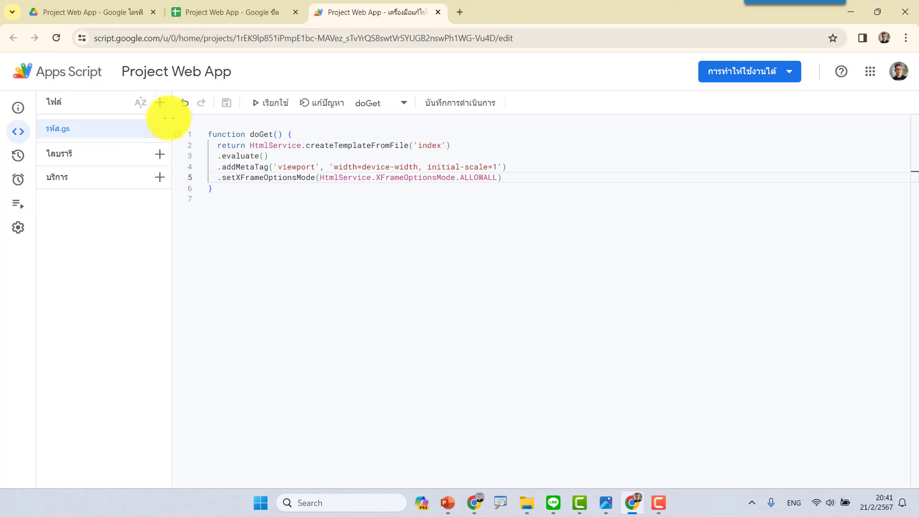
Step: Create a new HTML file in the project named index
click(162, 108)
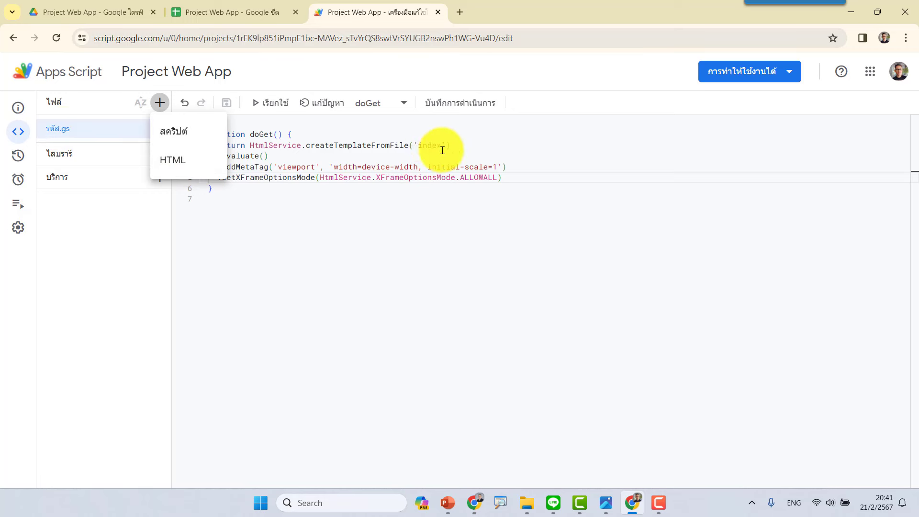
click(166, 163)
text(index)
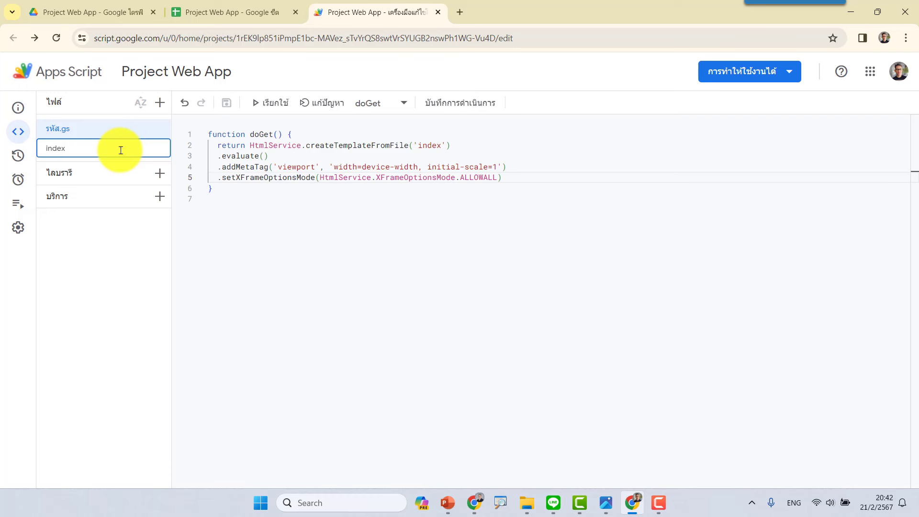
key(Return)
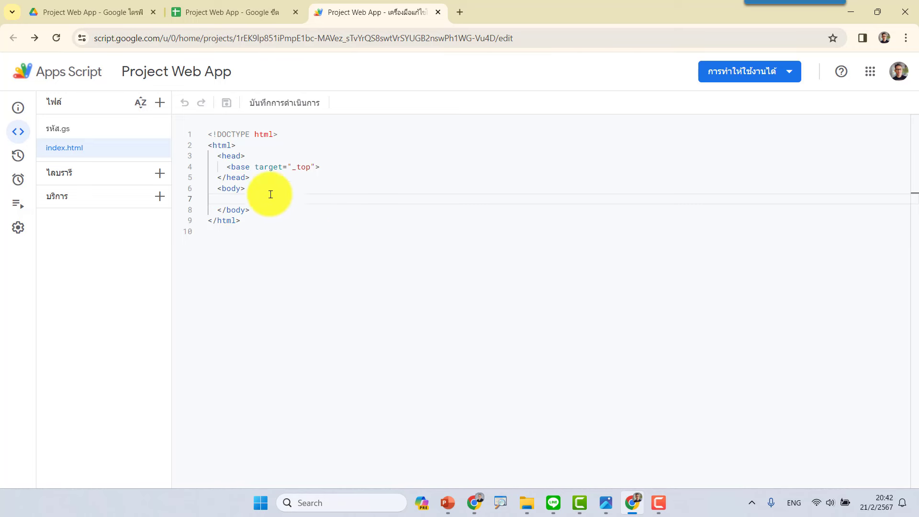
Step: Write Hello inside the <body> of index.html and save the project
click(76, 131)
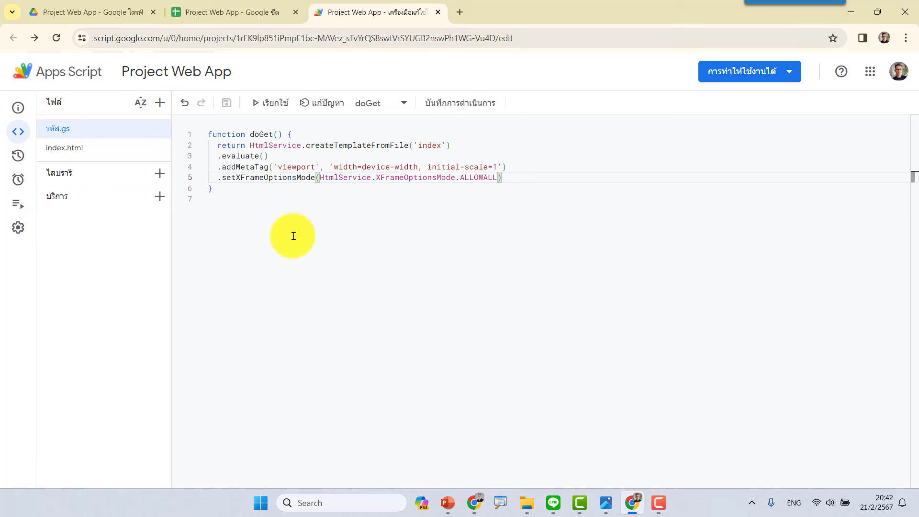
click(79, 156)
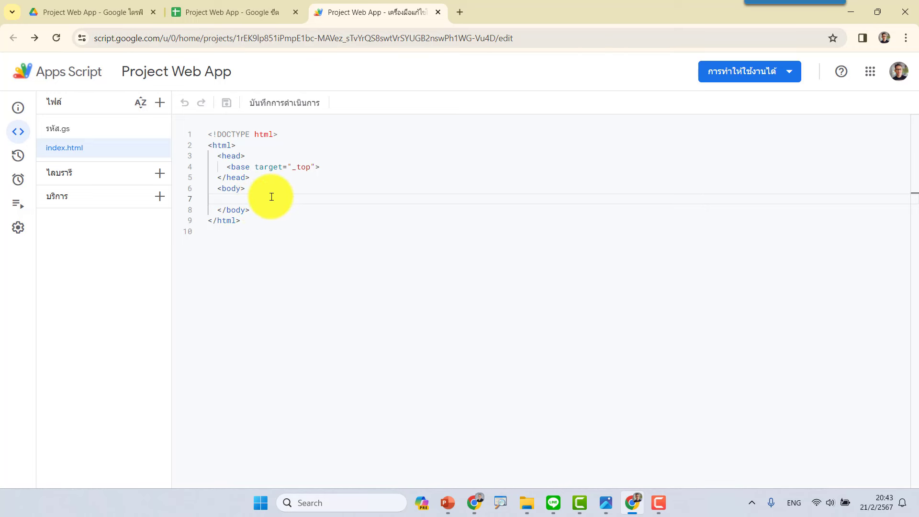
text(h)
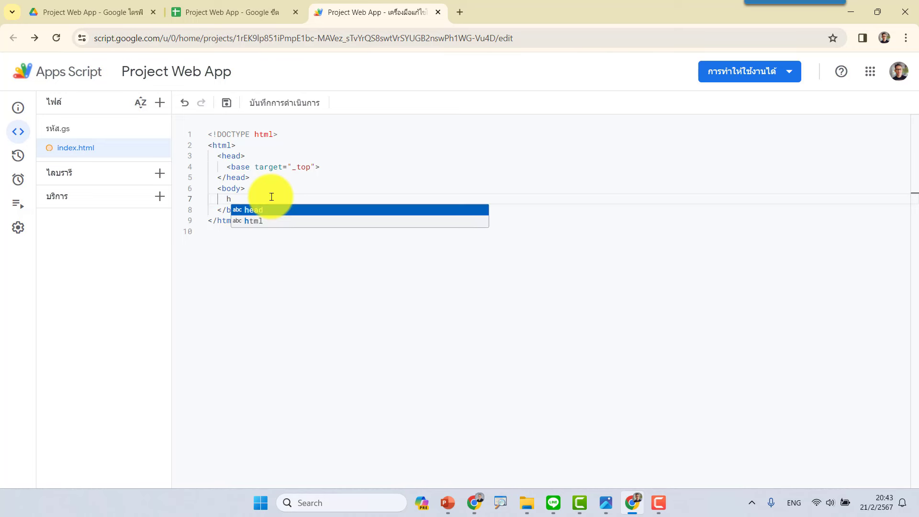
key(BackSpace)
text(H)
text(ello)
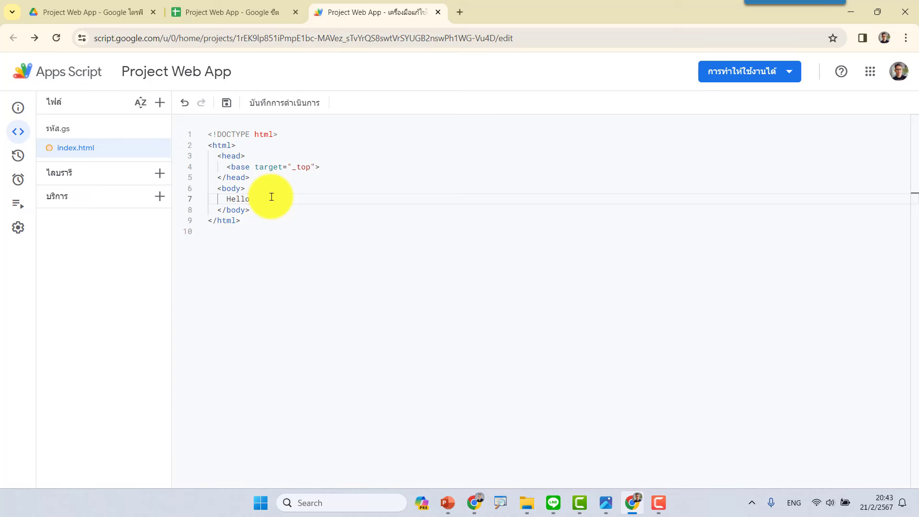
click(332, 252)
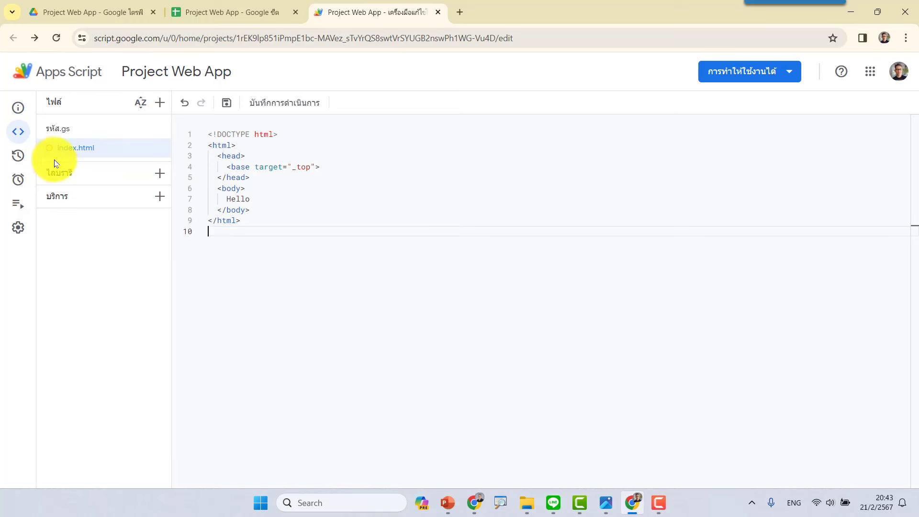
click(228, 106)
click(78, 128)
click(76, 145)
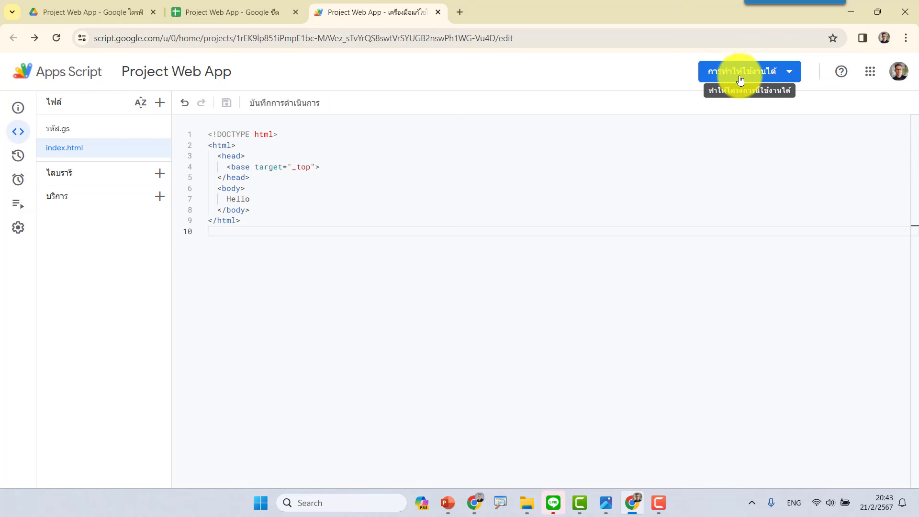
Step: Start a new deployment from the Deploy menu and bring up the deployment type choices
click(763, 78)
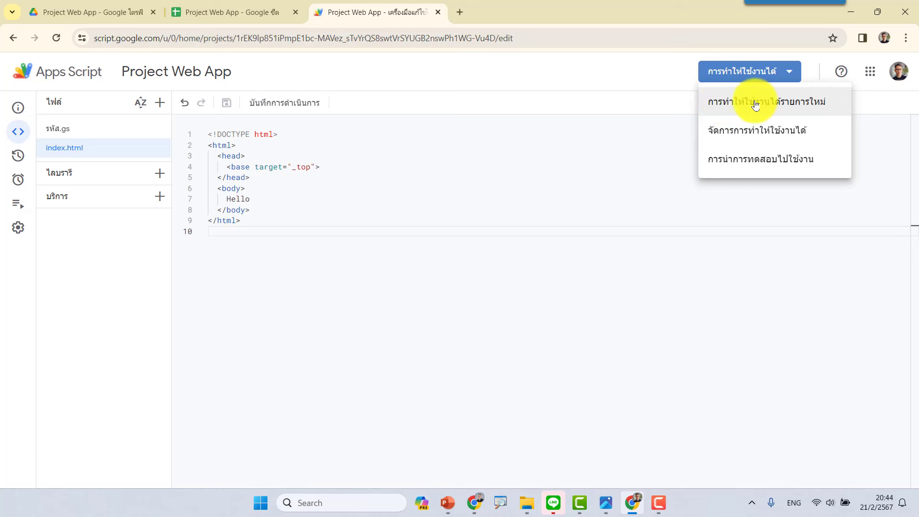
click(727, 102)
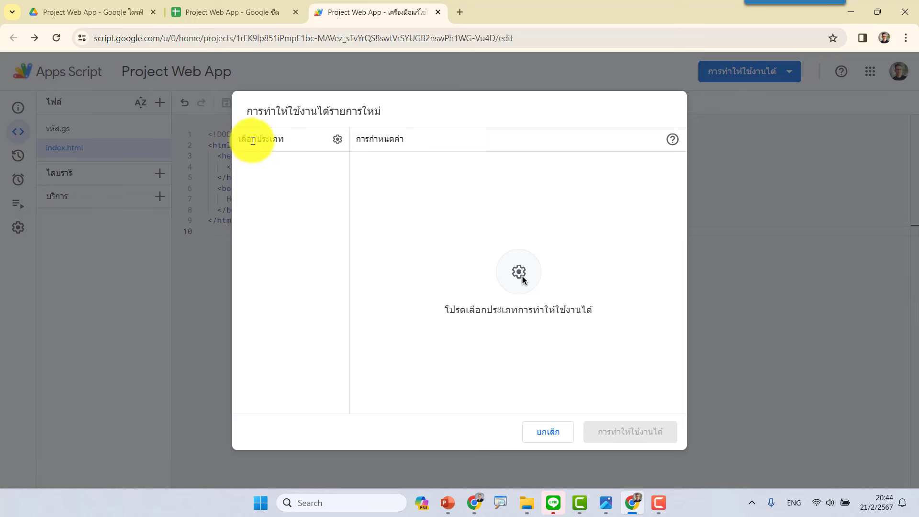
click(337, 139)
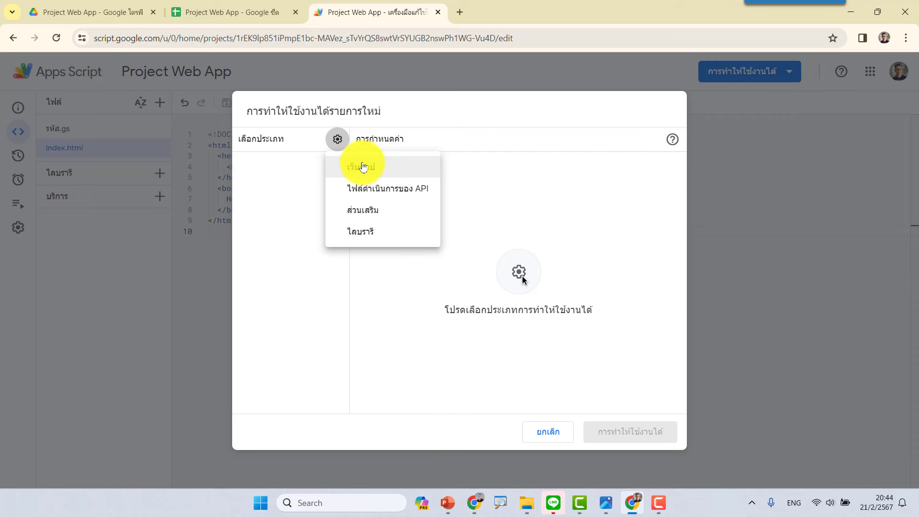
Step: Configure a Web app deployment described 'project web app' with access set to Anyone
click(367, 168)
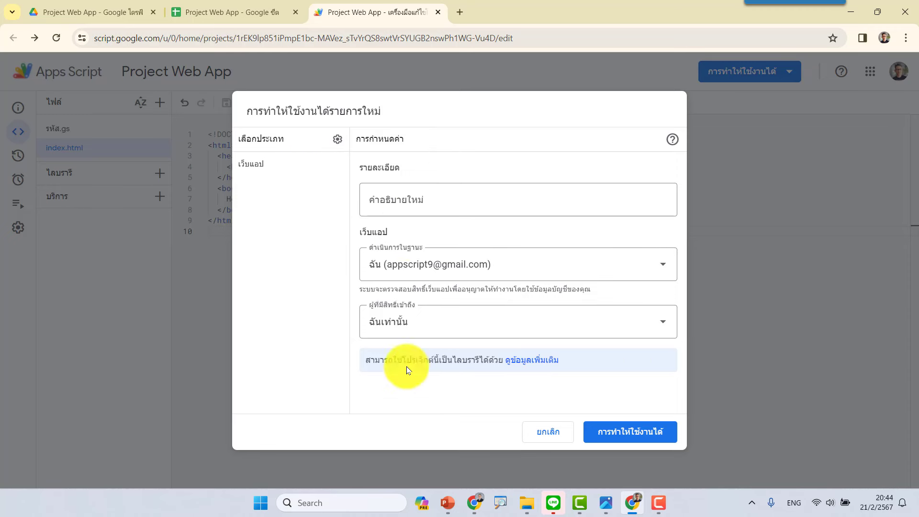
click(399, 200)
text(project web app)
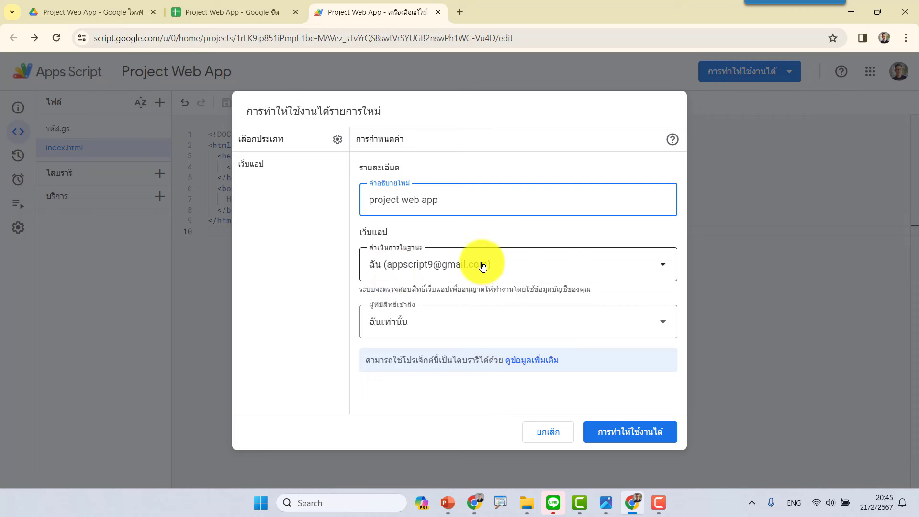
click(412, 326)
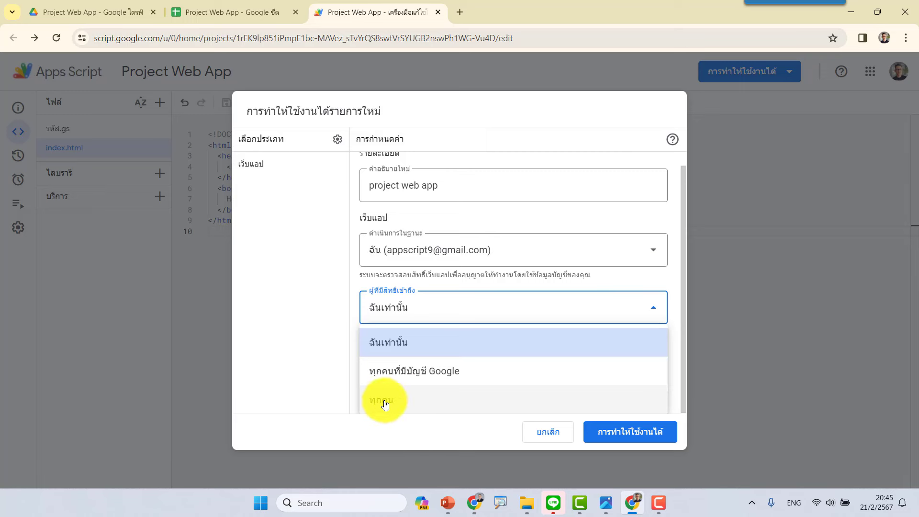
click(386, 403)
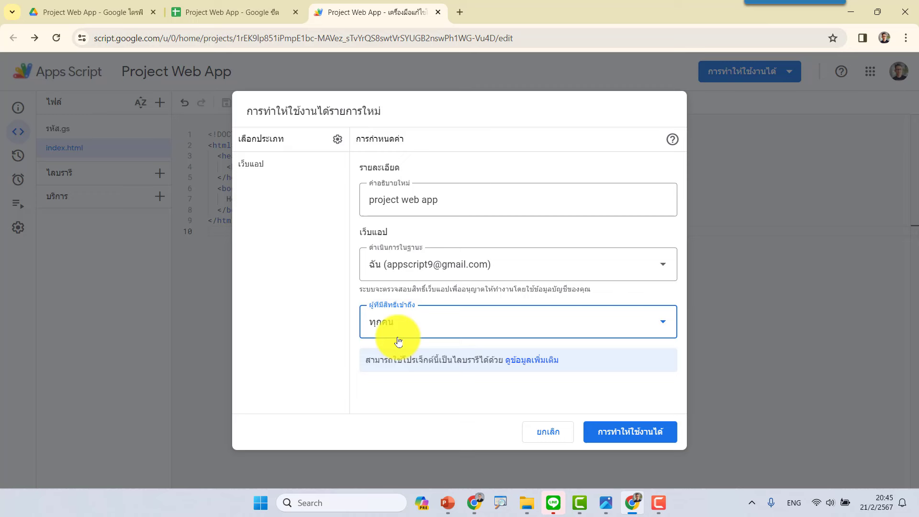
Step: Deploy the web app as version 1 and close the deployment summary
click(615, 434)
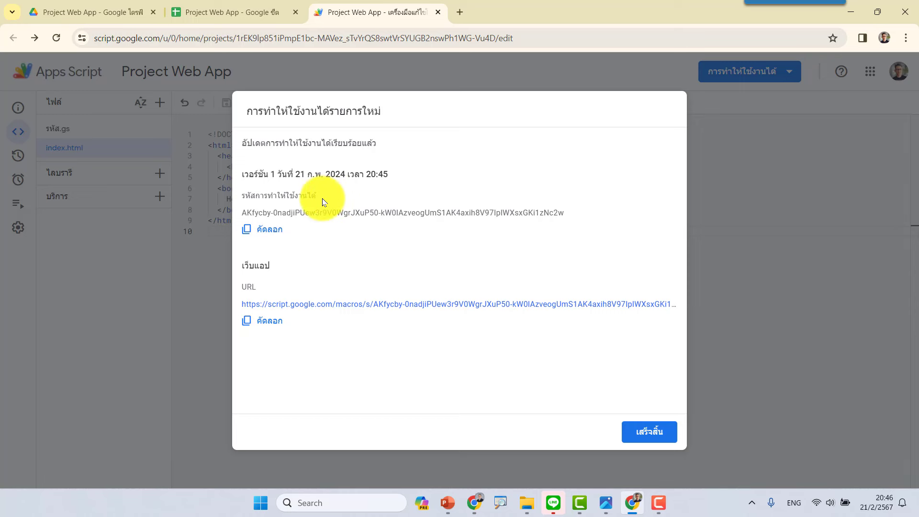
click(645, 434)
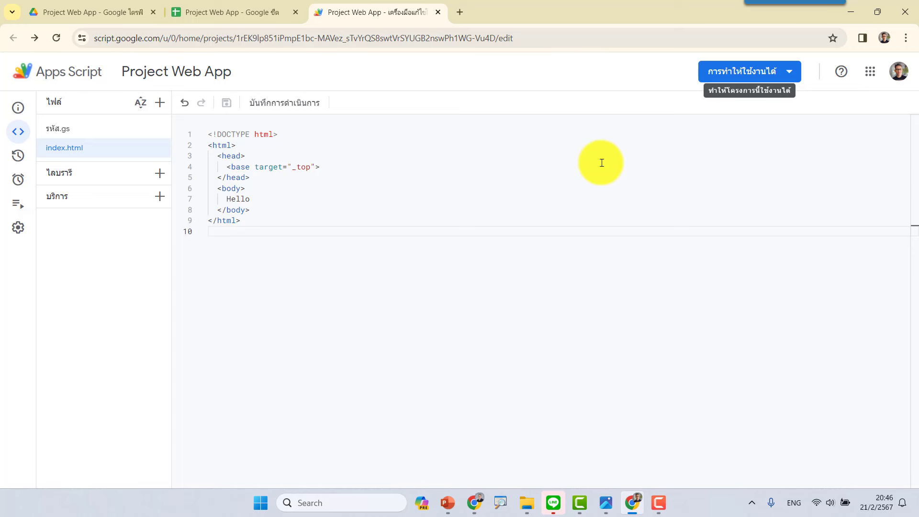
click(743, 73)
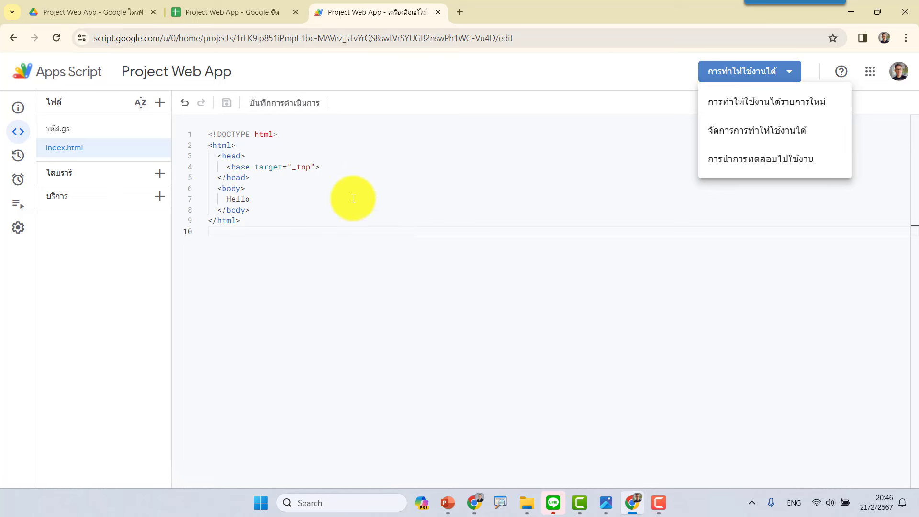
Step: Open Test deployments to view the web app's /dev URL
click(737, 167)
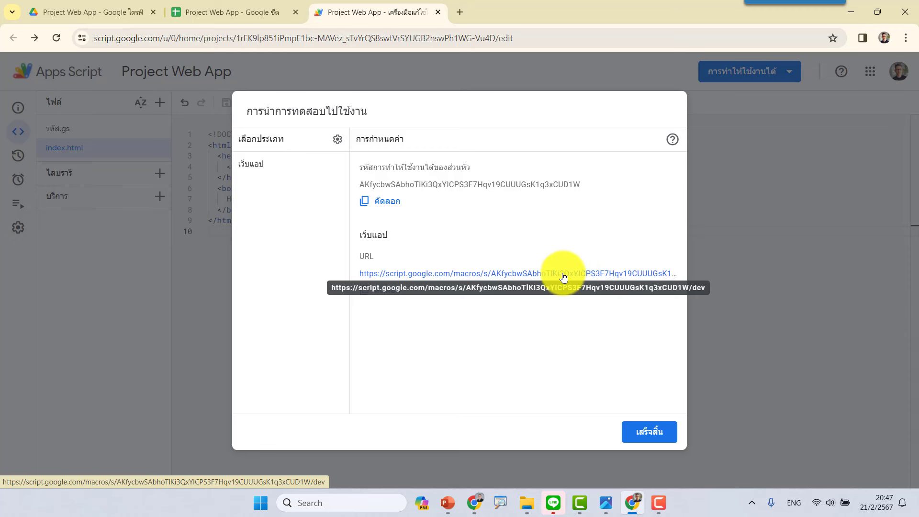
Step: Open the /dev test URL in a new tab and confirm it shows Hello, matching index.html
click(521, 274)
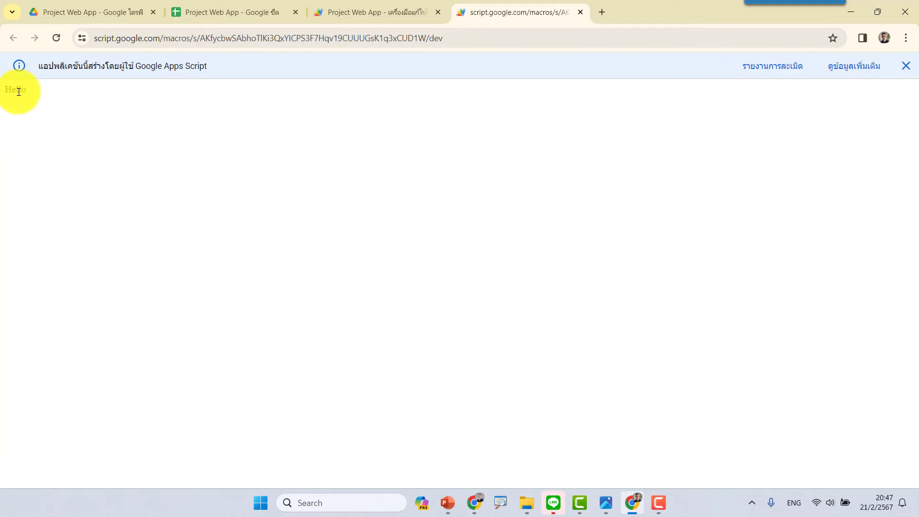
drag(4, 89, 47, 104)
click(54, 111)
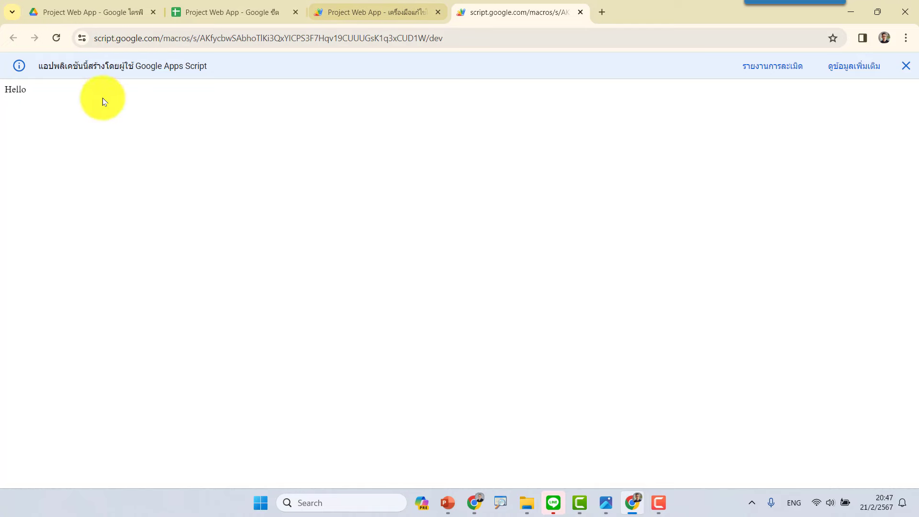
click(352, 6)
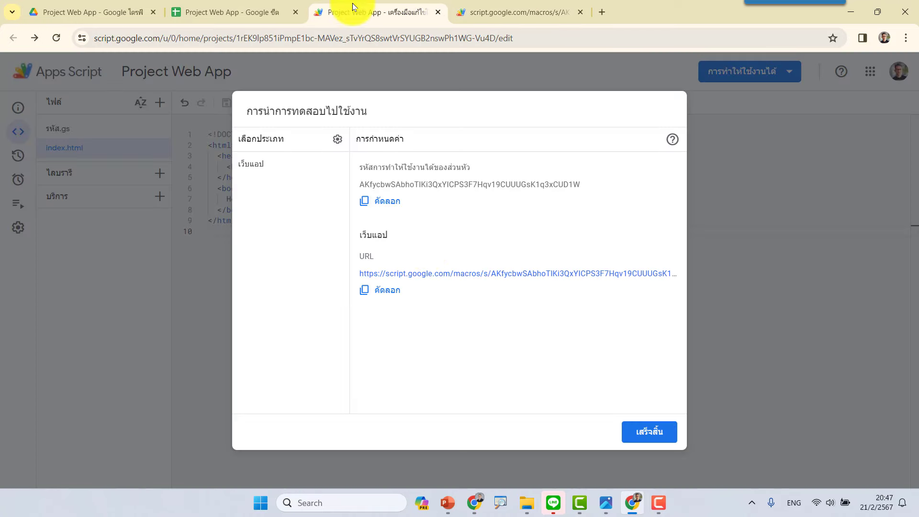
click(649, 431)
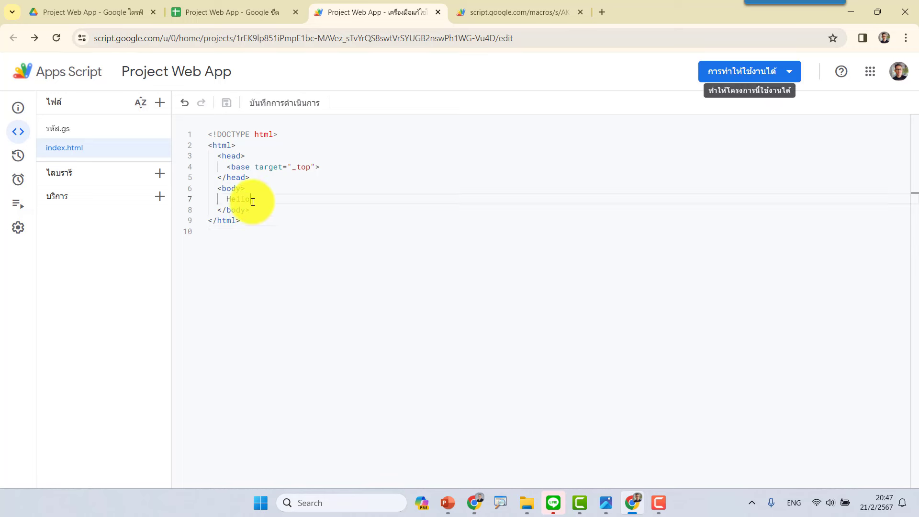
drag(252, 199, 206, 199)
click(527, 12)
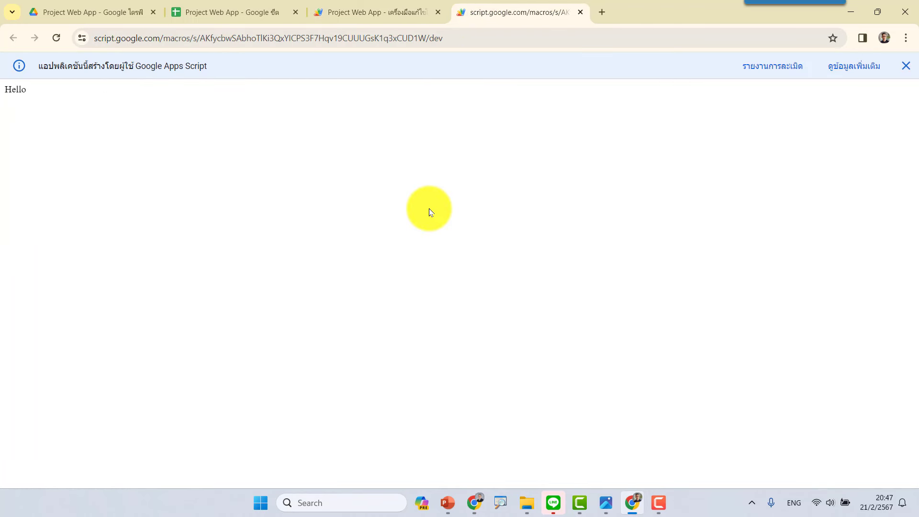